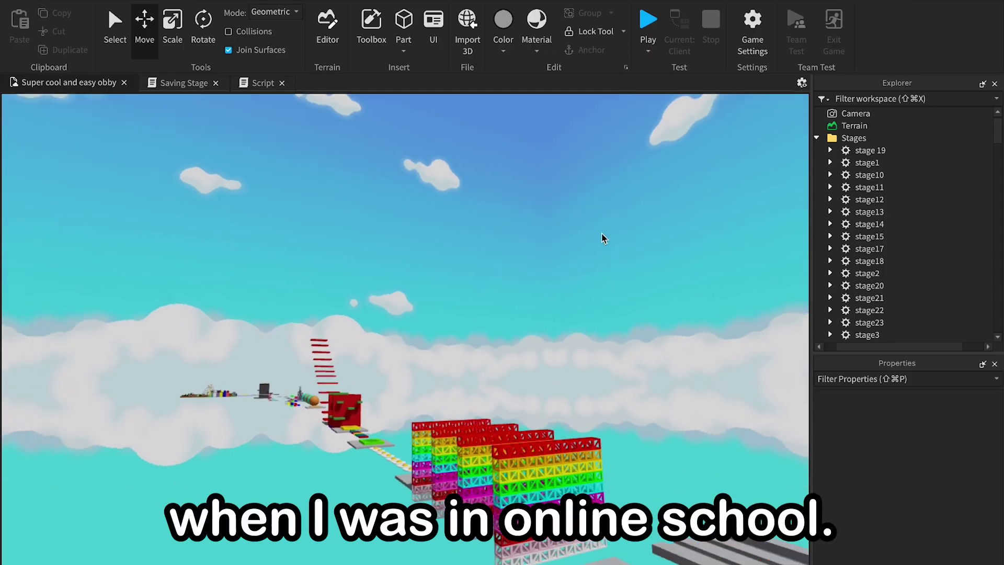
Look over the obby course from the rainbow truss walls to the distant stages and checkpoints.
key("w")
key("w")
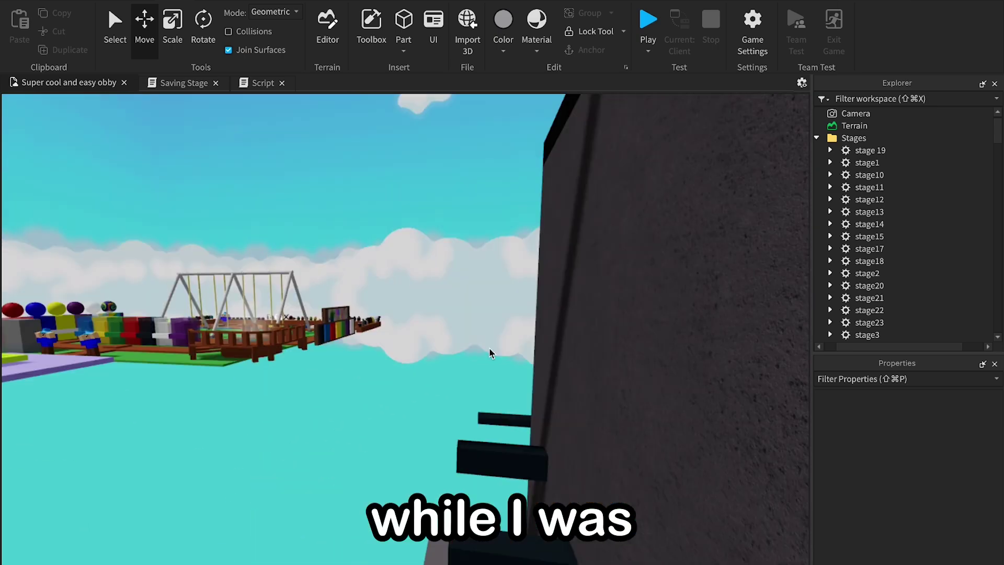
key("a")
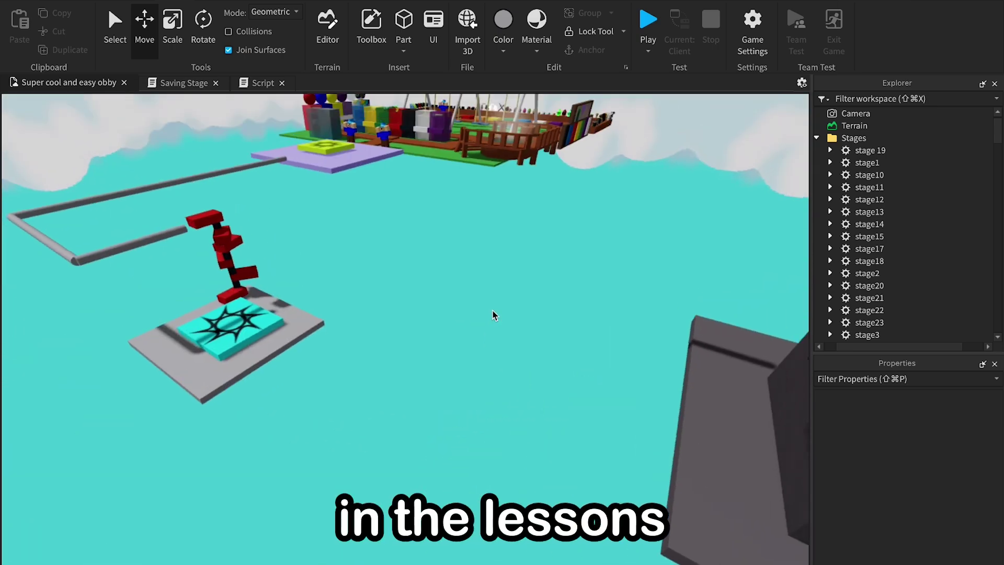
key("s")
right_click_drag(492, 310, 492, 311)
key("w")
key("w")
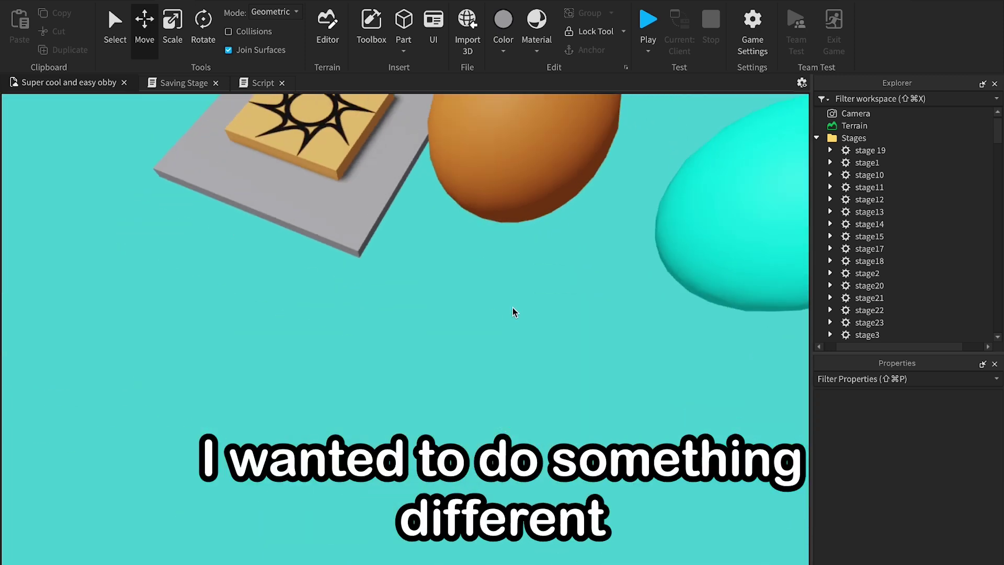
key("s")
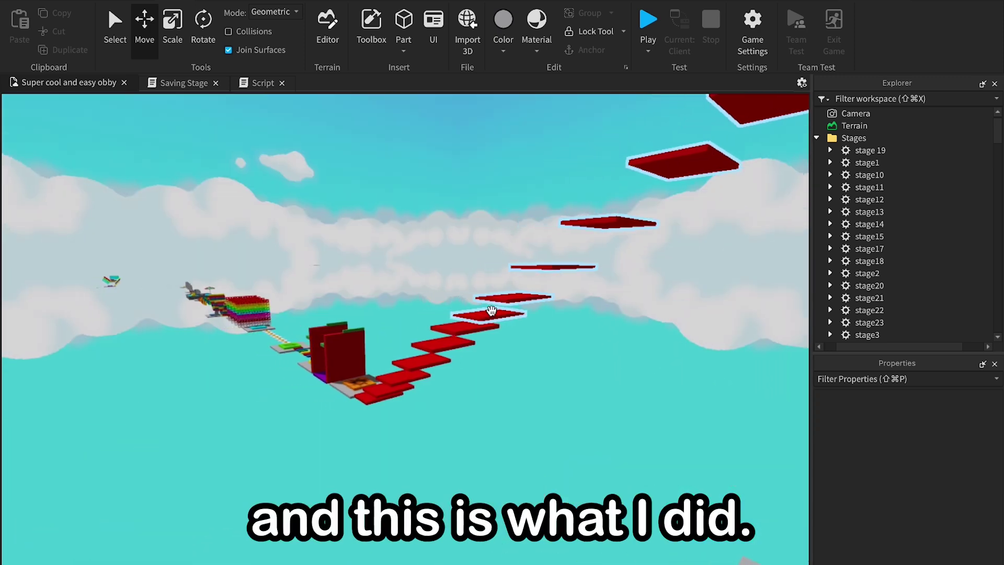
right_click_drag(492, 311, 382, 303)
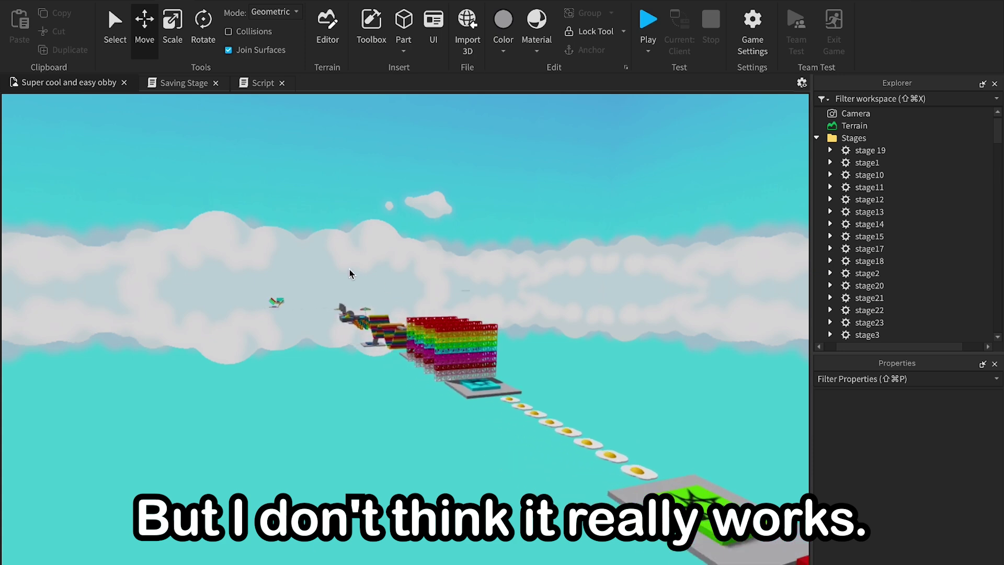
key("w")
left_click_drag(467, 285, 501, 295)
key("d")
right_click_drag(501, 295, 503, 297)
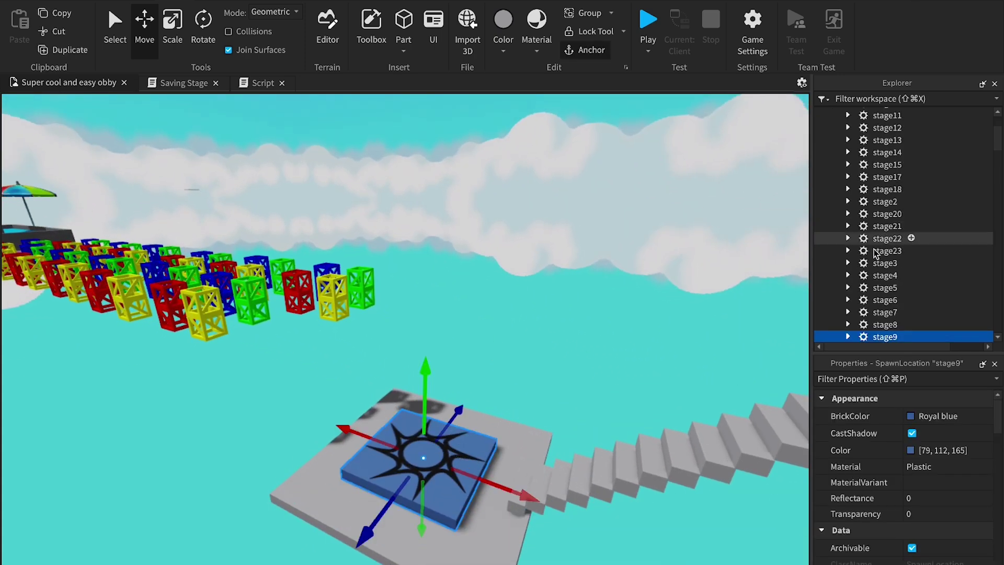
Examine the course around the red lava walls and look through the objects listed in the workspace.
scroll(895, 269, "down", 3)
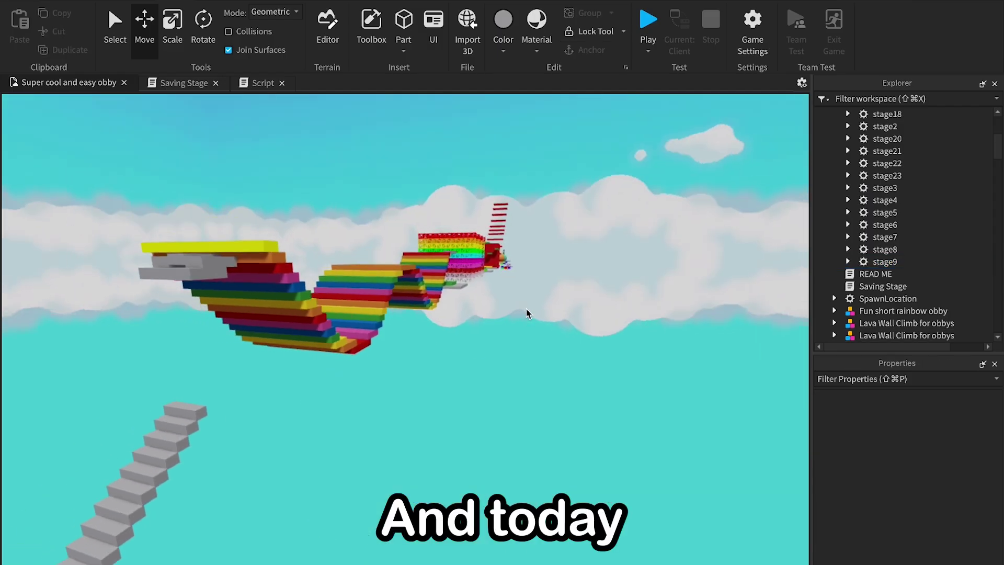
scroll(497, 261, "up", 15)
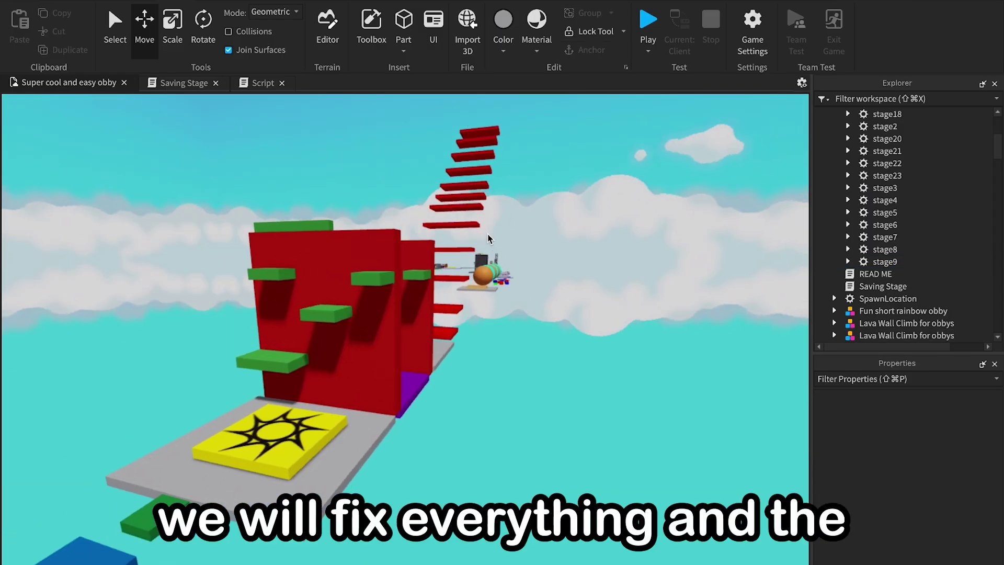
right_click_drag(489, 237, 488, 233)
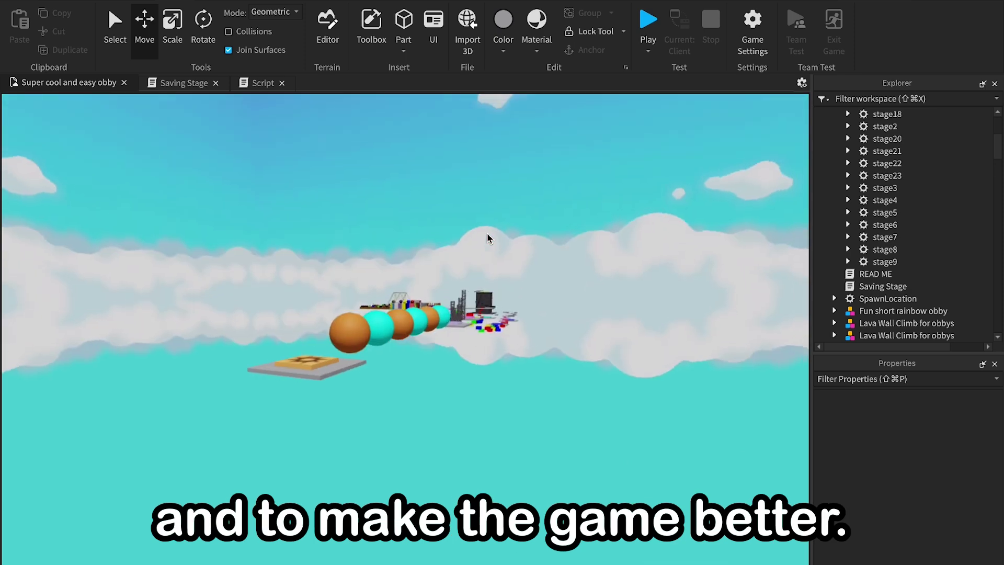
key("w")
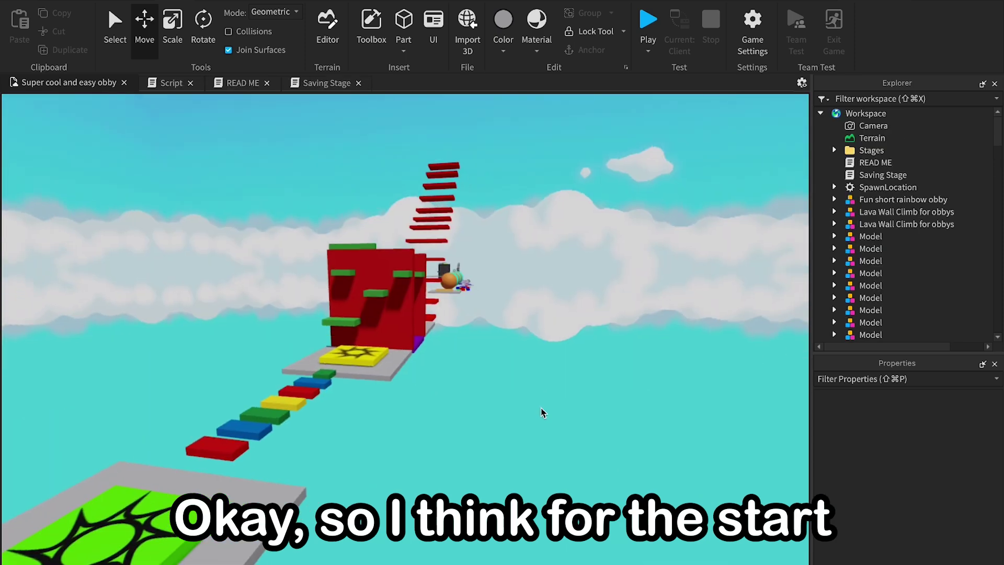
right_click_drag(541, 408, 542, 409)
key("d")
key("s")
key("d")
key("w")
key("a")
key("d")
key("a")
key("w")
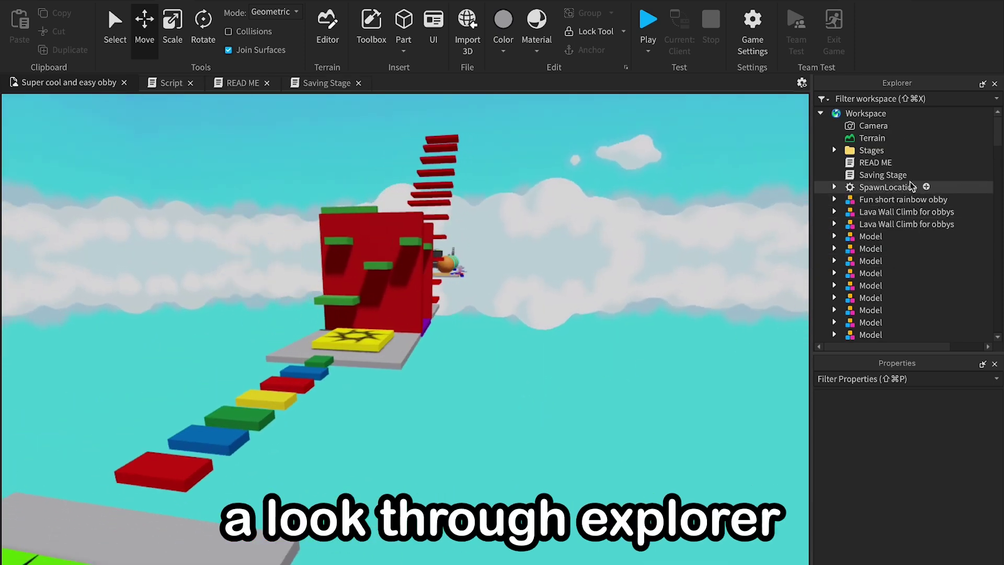
key("s")
key("d")
key("s")
key("d")
key("a")
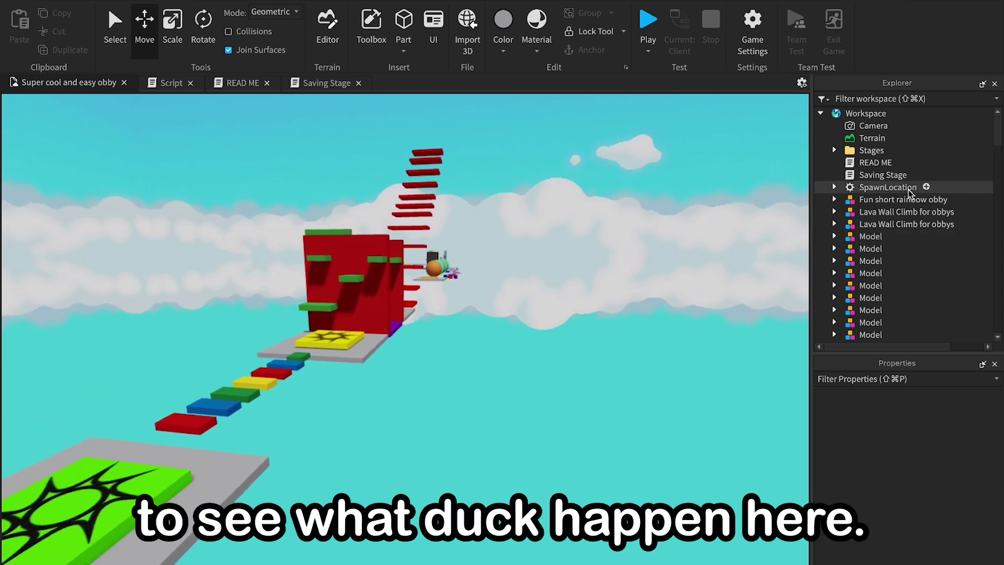
scroll(910, 192, "down", 1)
scroll(911, 192, "down", 3)
scroll(915, 190, "up", 4)
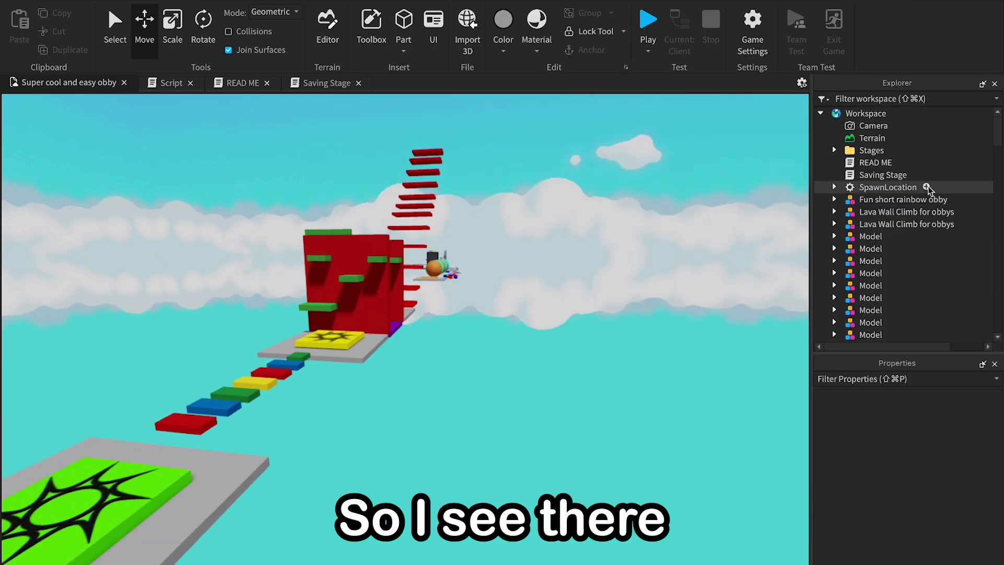
Read the READ ME script and delete it from the workspace.
left_click(878, 166)
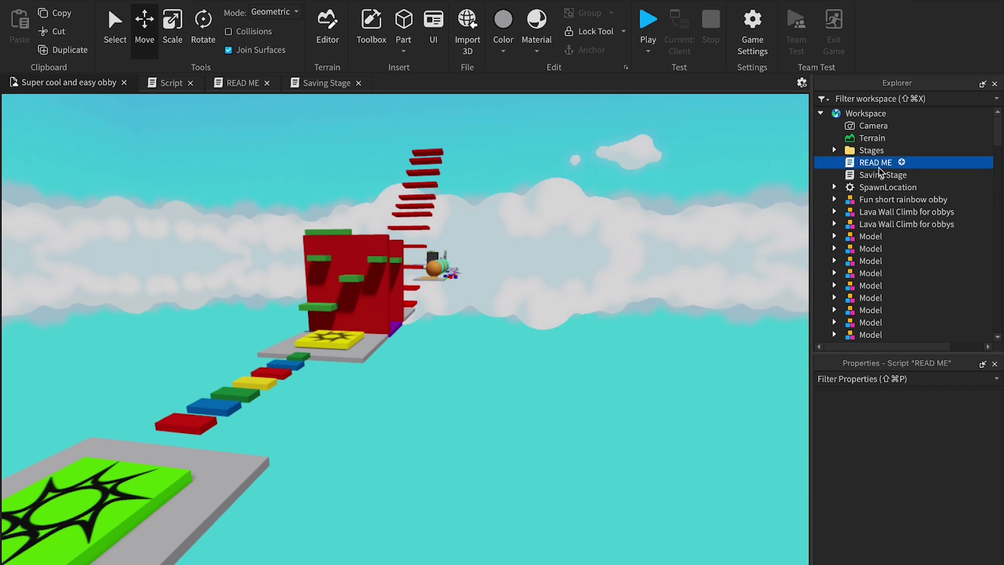
double_click(880, 166)
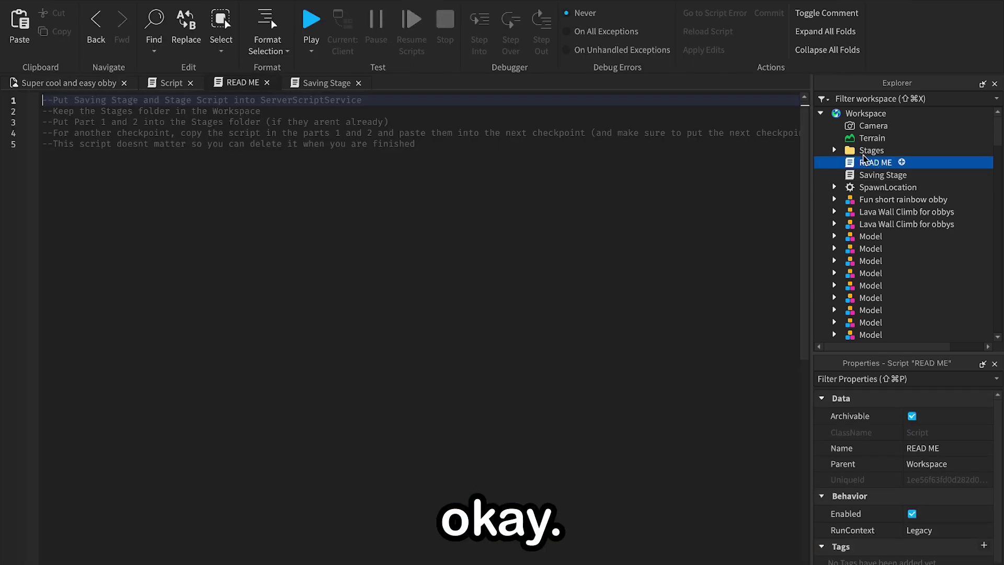
left_click(61, 87)
left_click(863, 154)
left_click(862, 166)
key("Delete")
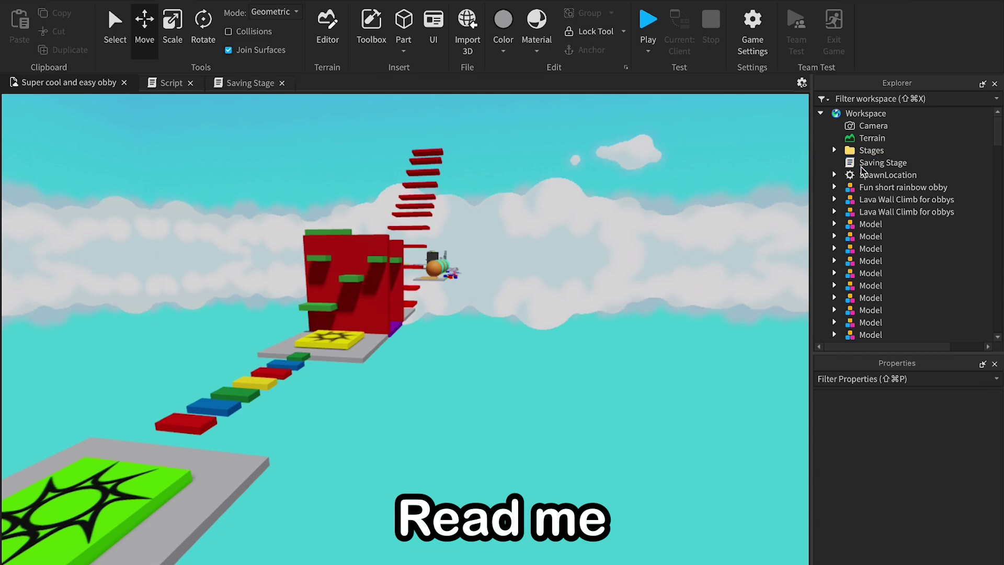
Check the contents of ServerScriptService and delete the Saving Stage script from the workspace.
left_click(863, 165)
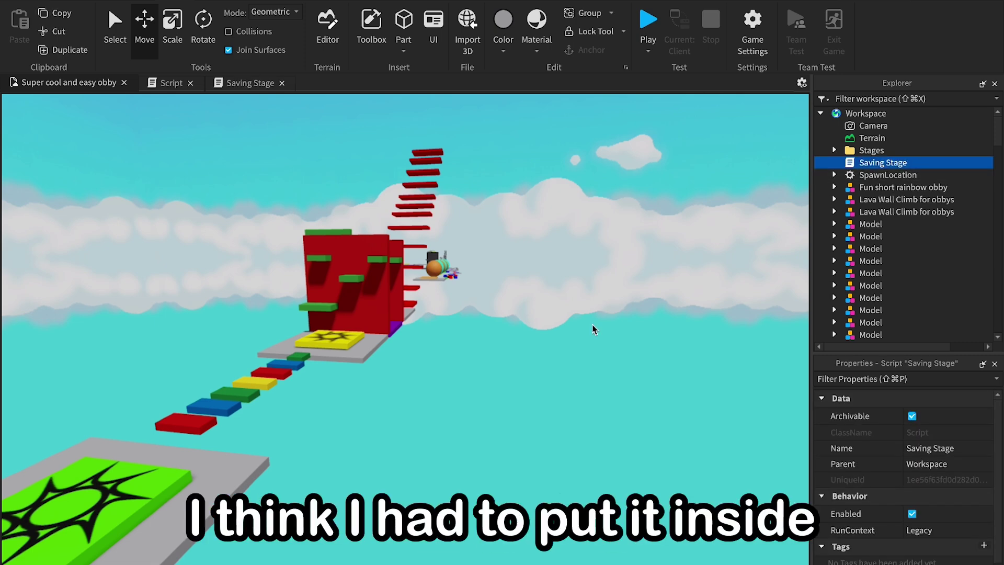
scroll(840, 265, "down", 15)
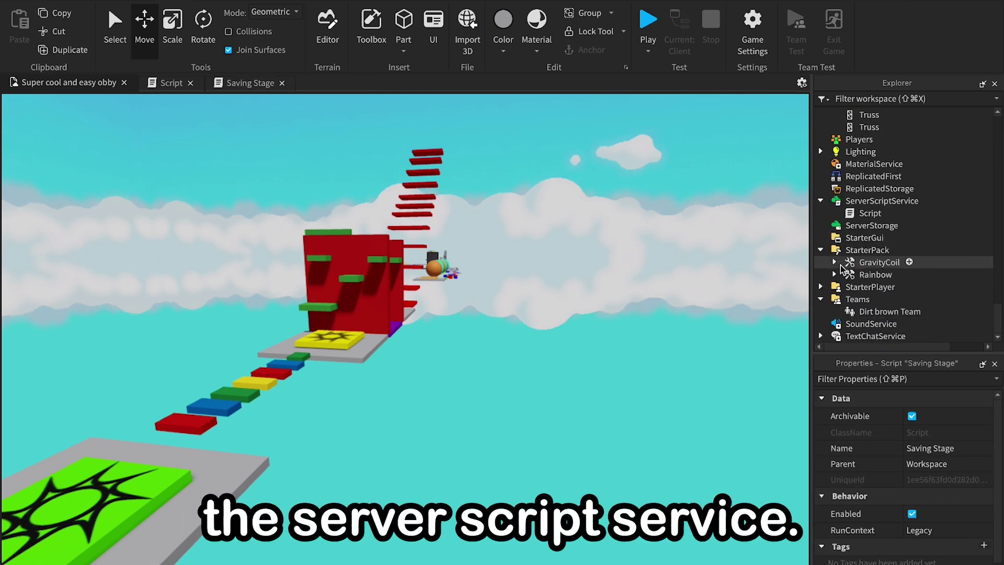
scroll(840, 265, "up", 15)
left_click(869, 163)
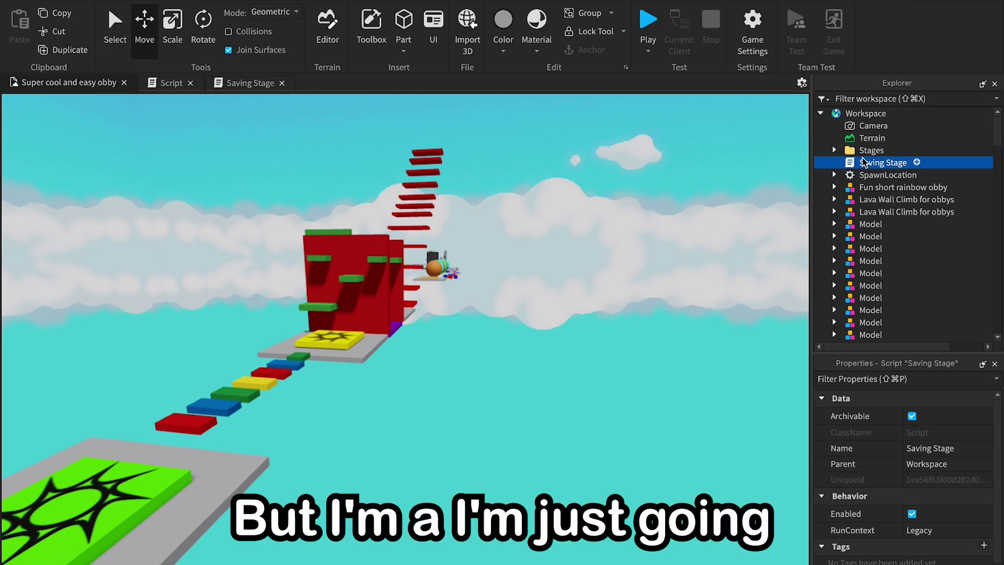
left_click(856, 152)
left_click(740, 325)
right_click_drag(741, 324, 741, 325)
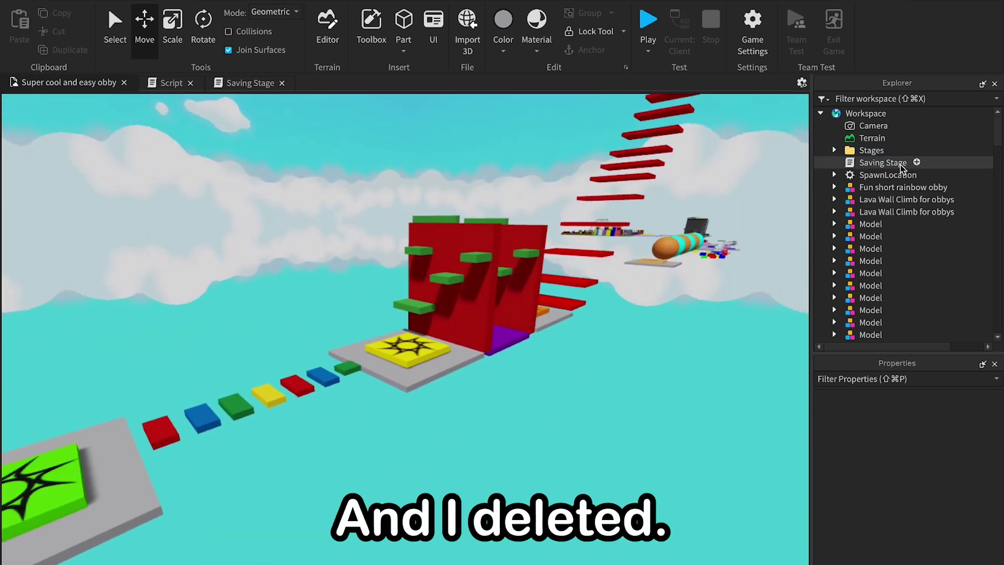
left_click(889, 165)
key("Delete")
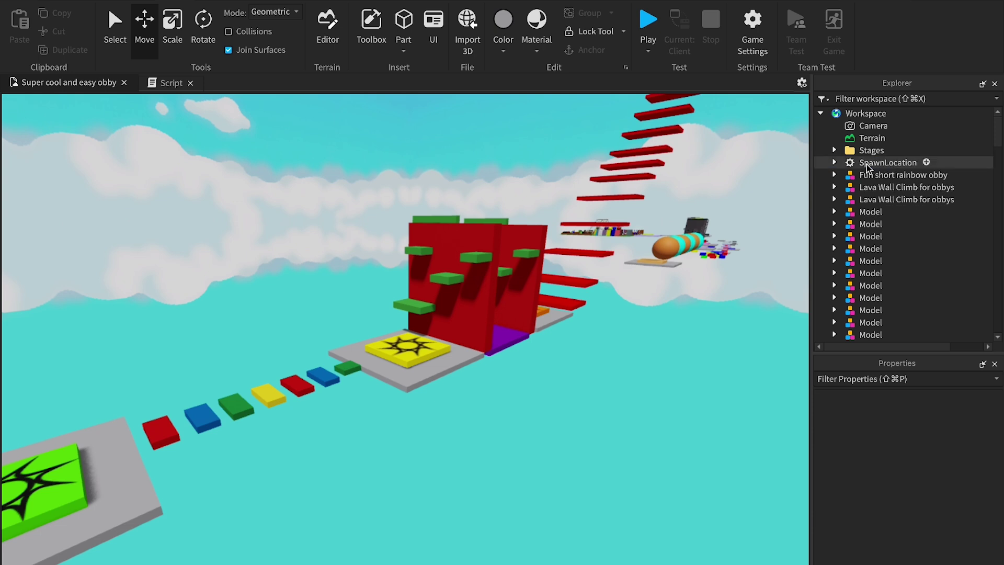
Review the checkpoints in the Stages folder and delete the whole folder, keeping the separate SpawnLocation.
left_click(867, 158)
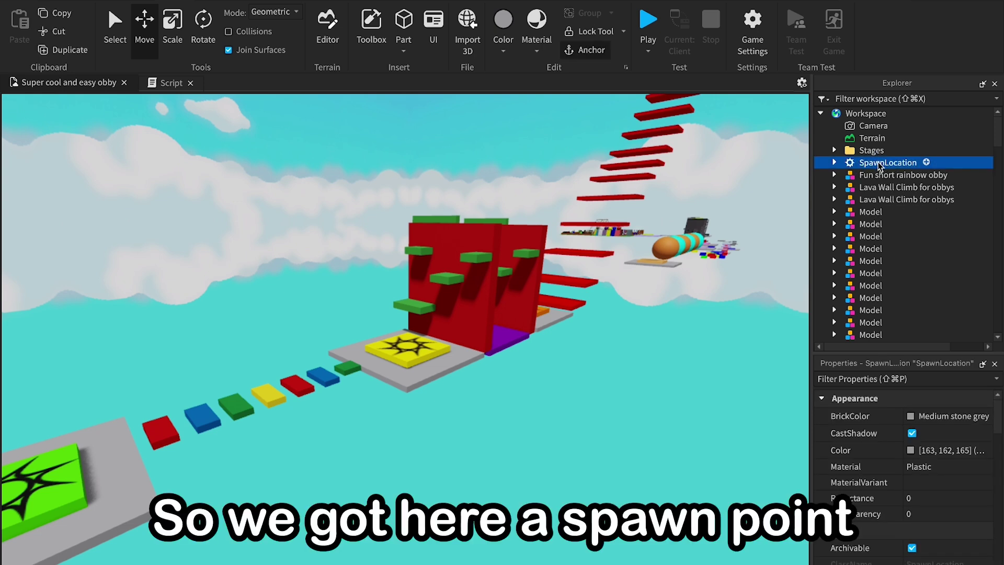
left_click(834, 149)
scroll(852, 162, "down", 5)
scroll(863, 173, "up", 4)
scroll(866, 174, "up", 1)
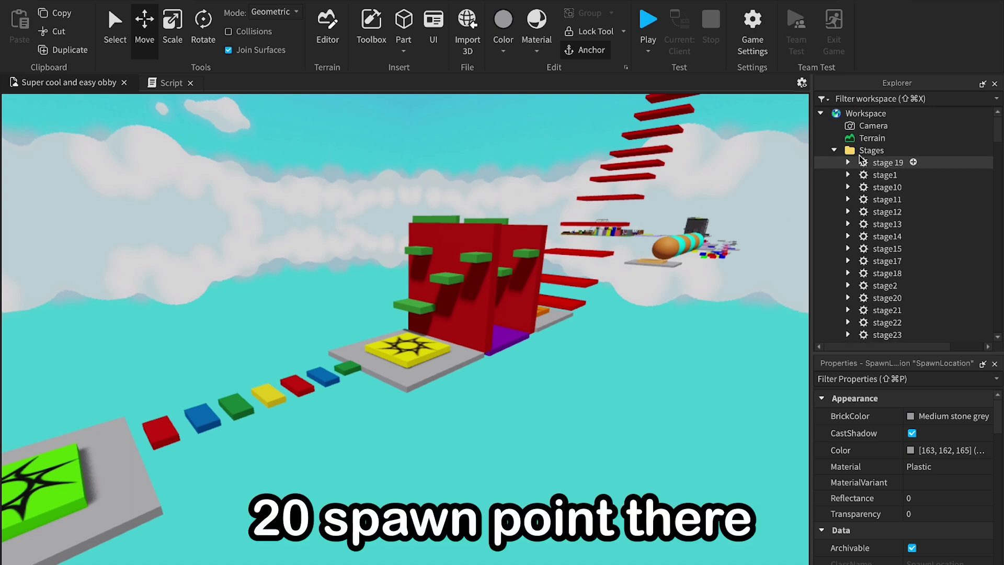
left_click(835, 150)
left_click(849, 151)
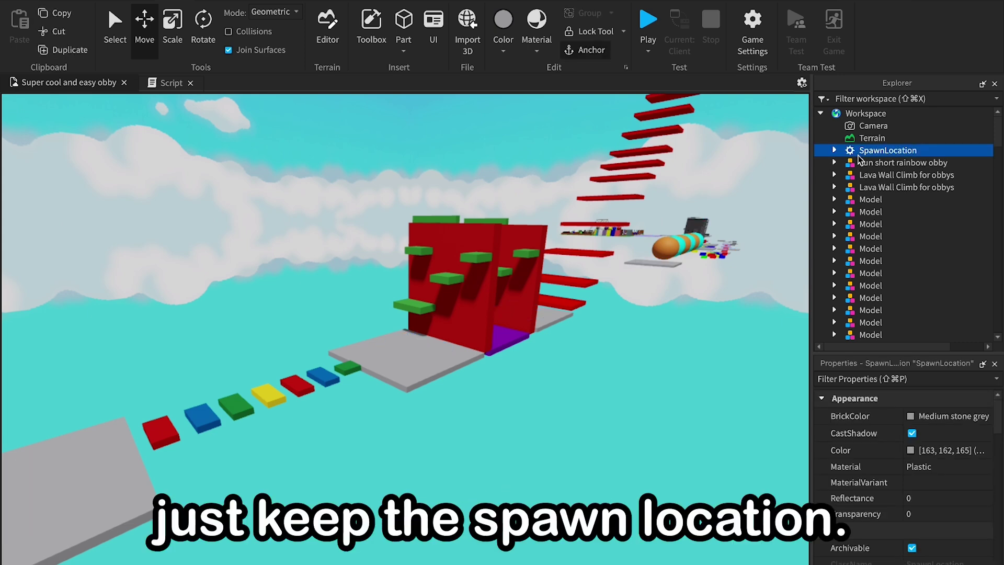
Look through the remaining workspace parts and inspect the grey checkpoint platforms along the course.
scroll(877, 214, "down", 17)
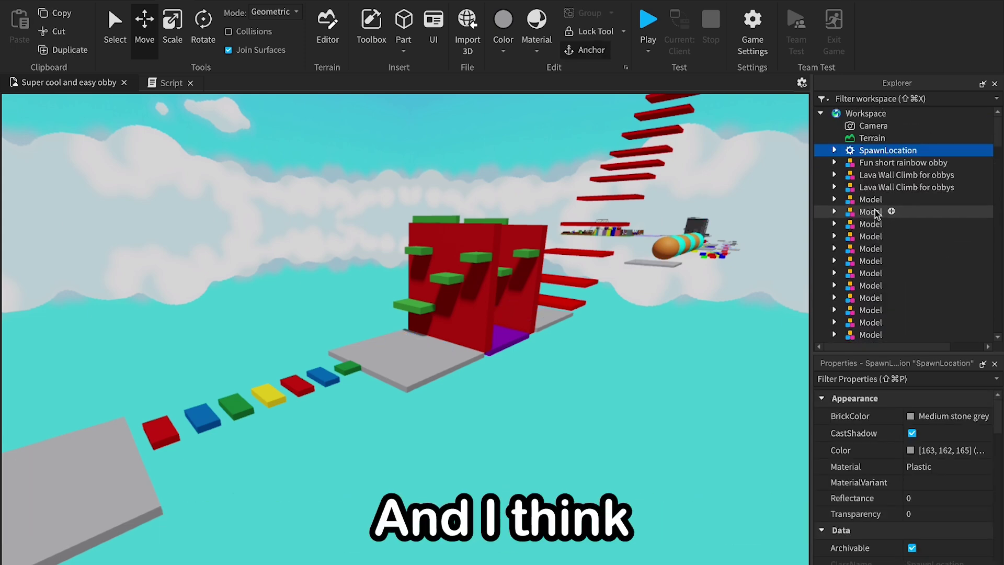
scroll(875, 209, "down", 10)
left_click_drag(874, 210, 875, 210)
scroll(875, 210, "down", 5)
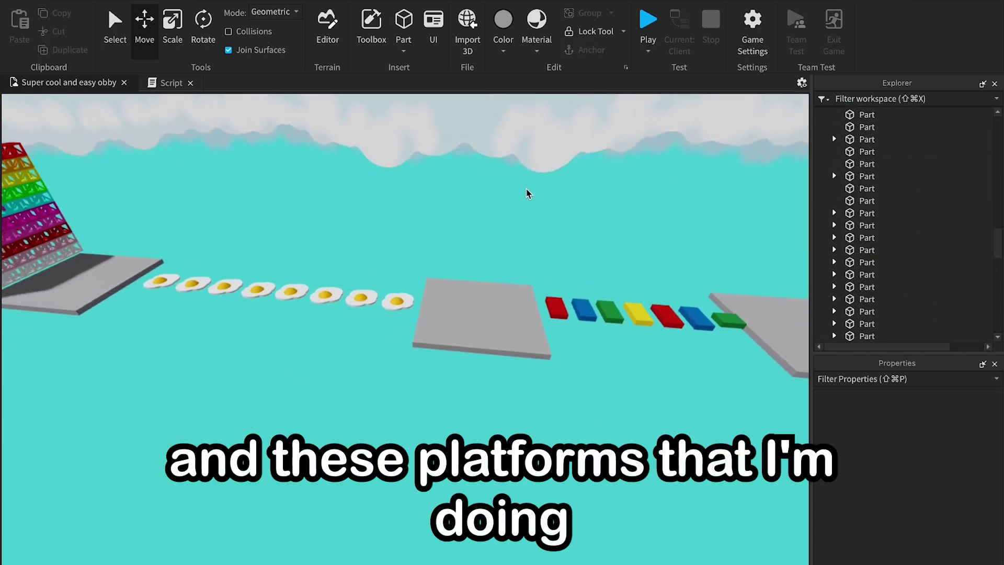
key("d")
key("w")
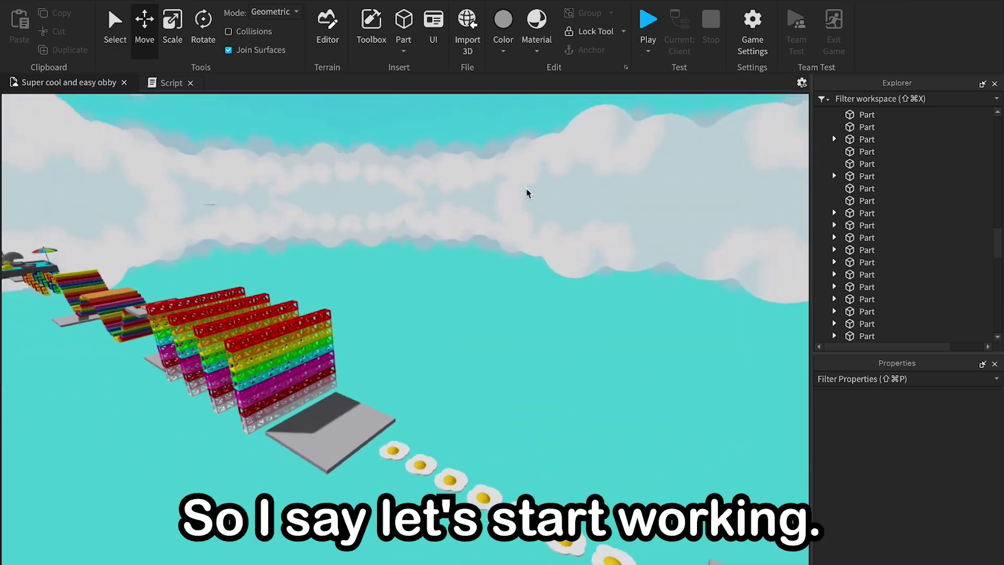
right_click_drag(529, 193, 536, 193)
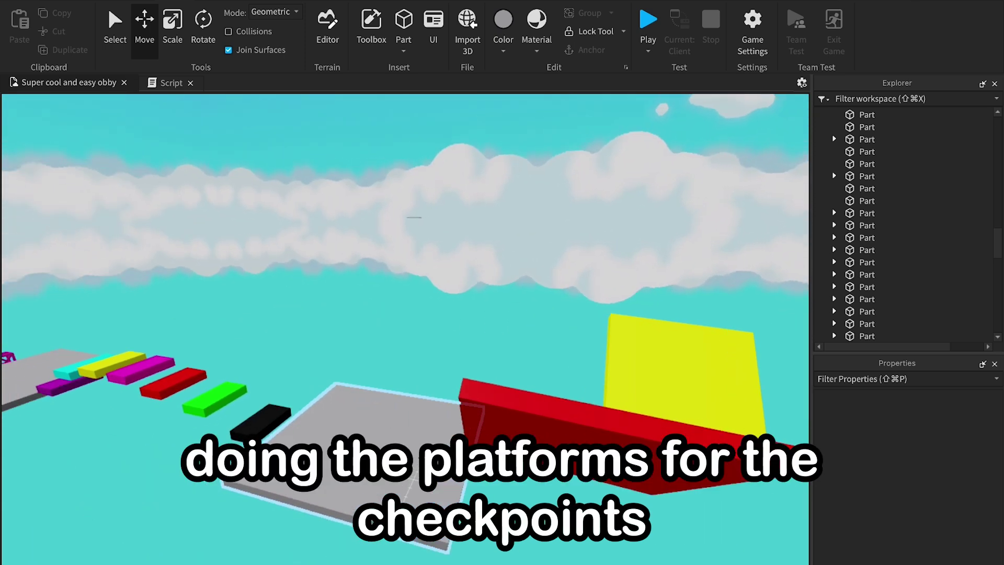
right_click_drag(416, 481, 450, 460)
key("s")
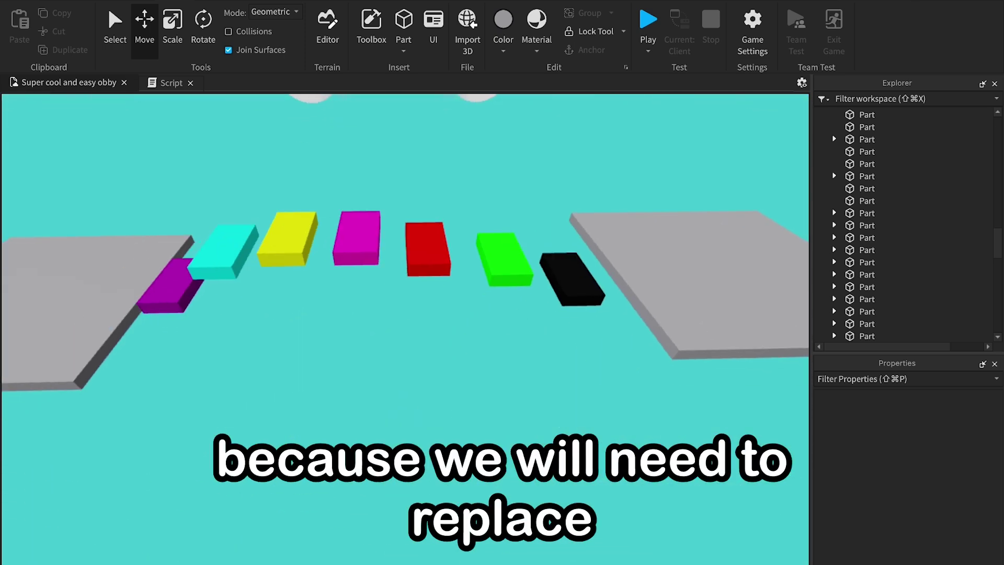
key("s")
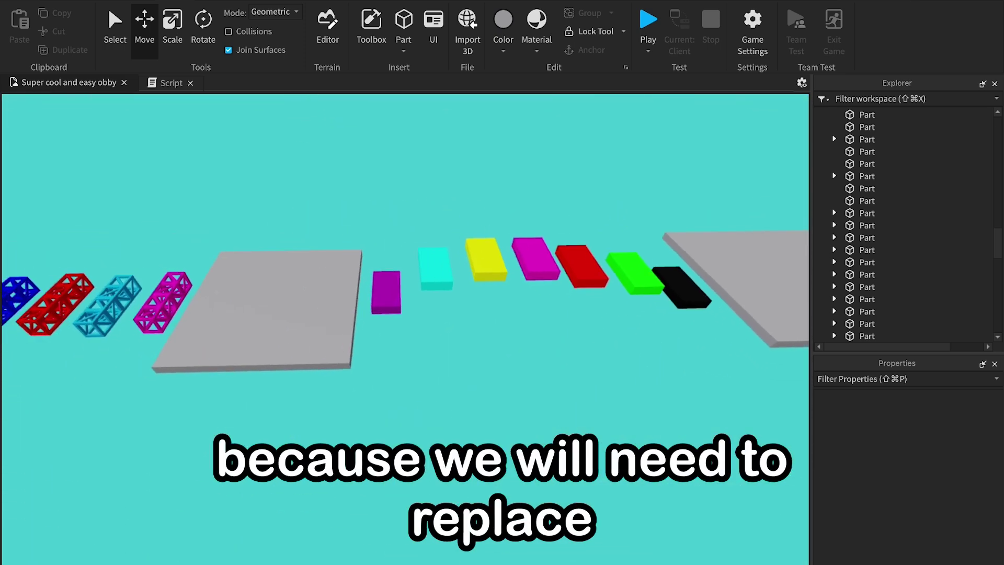
right_click_drag(406, 324, 425, 307)
key("d")
key("a")
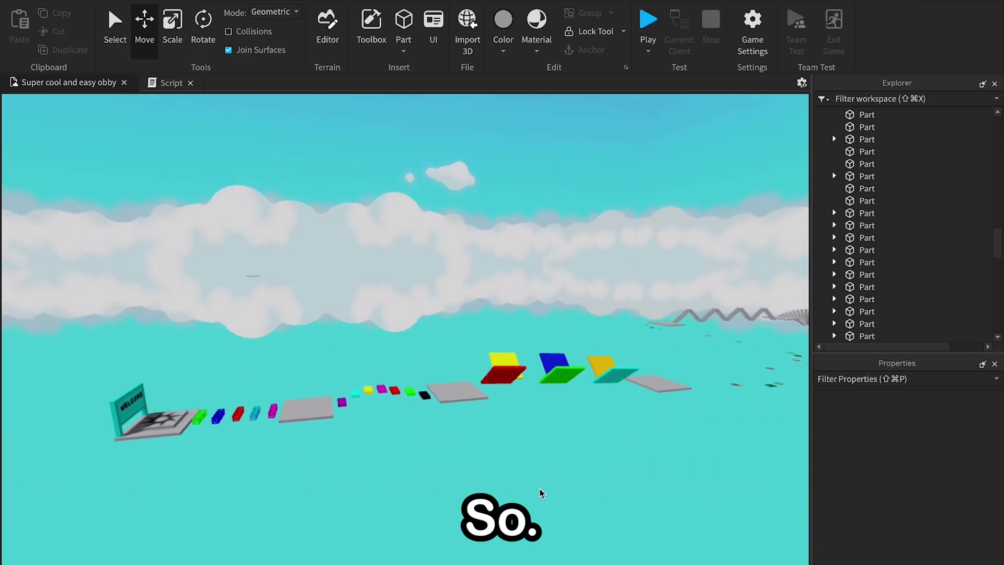
Duplicate a platform beside the start of the course and colour the copy Electric blue.
key("w")
right_click_drag(497, 480, 445, 497)
left_click(497, 480)
key("super+d")
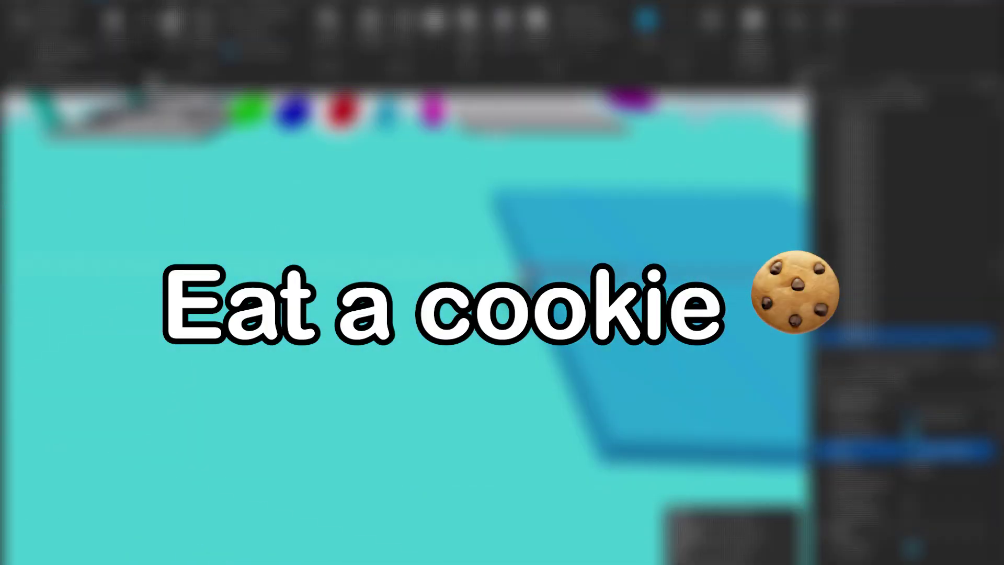
left_click(503, 52)
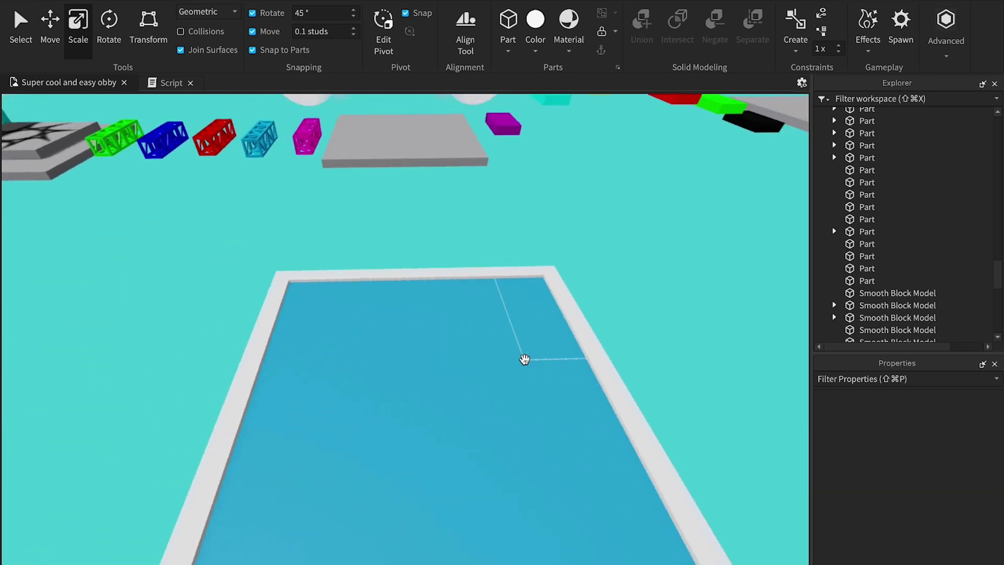
Union the blue platform and its four white border strips into a single part.
scroll(525, 359, "down", 5)
right_click_drag(525, 359, 525, 360)
scroll(525, 359, "up", 3)
left_click_drag(324, 243, 663, 500)
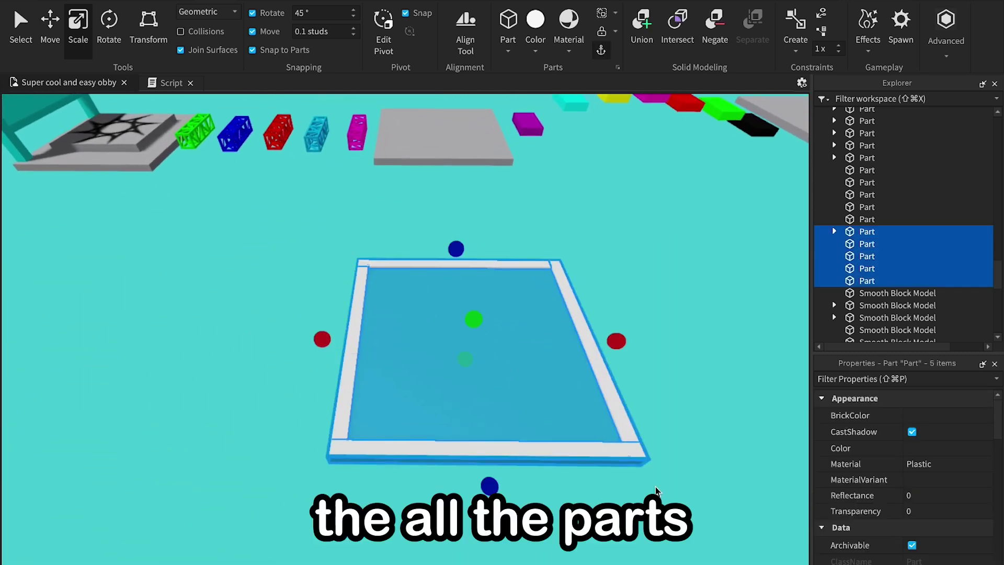
left_click(643, 29)
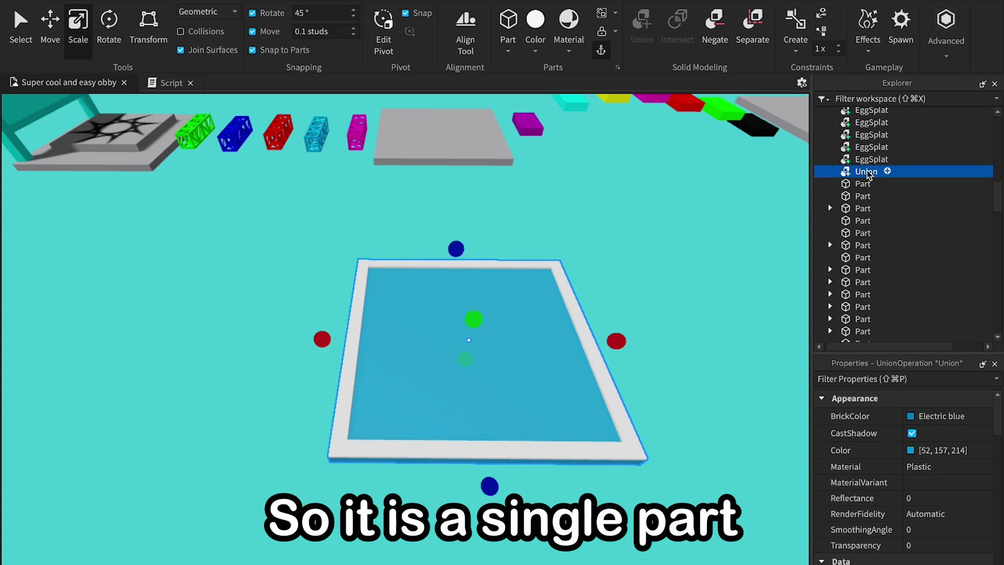
Rename the new union of the blue platform and its borders as CheckpointPlatform.
scroll(891, 463, "down", 5)
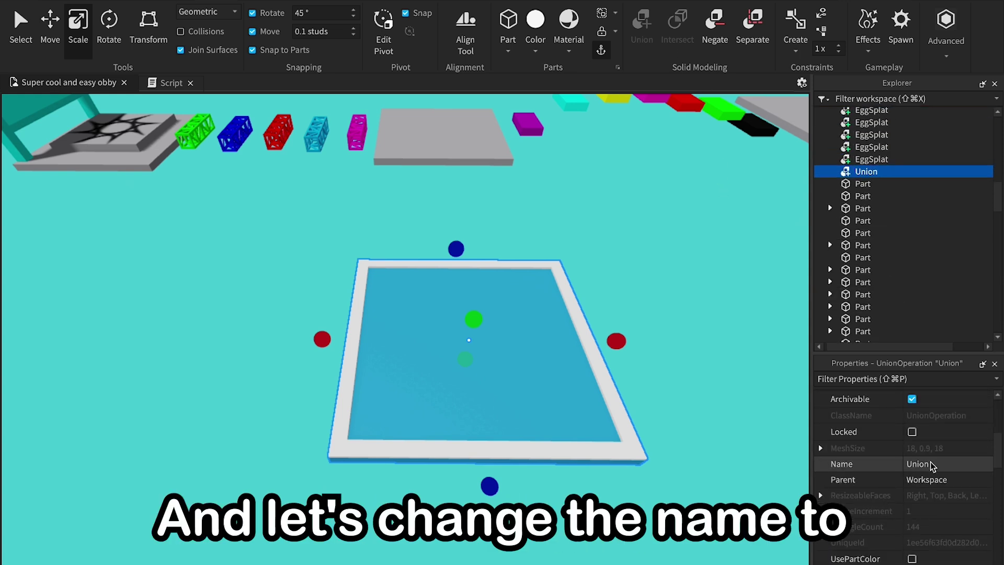
type("CheckpointPlatform")
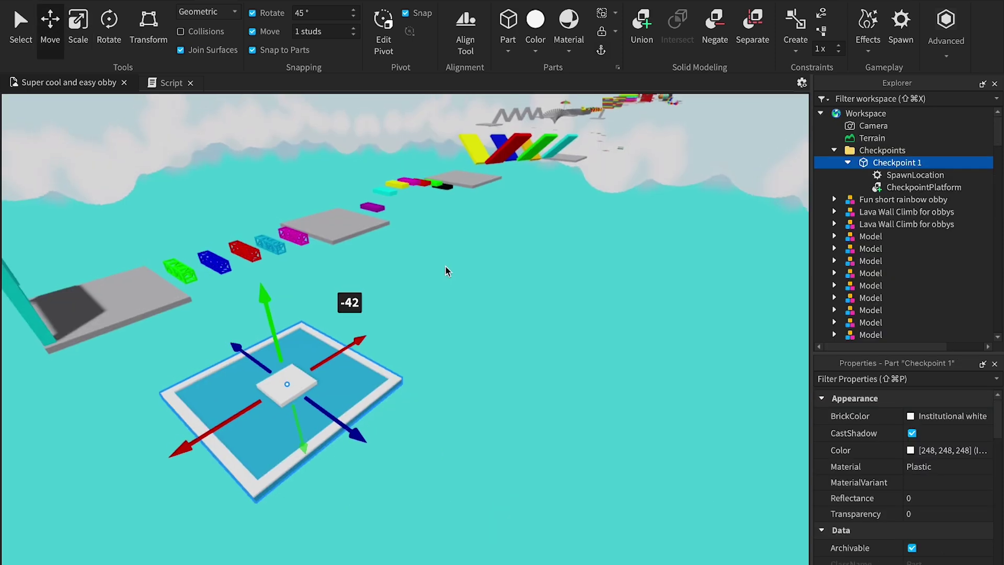
Examine the finished Checkpoint 1 platform from several sides and survey the rest of the course.
right_click_drag(445, 267, 445, 267)
scroll(445, 267, "down", 3)
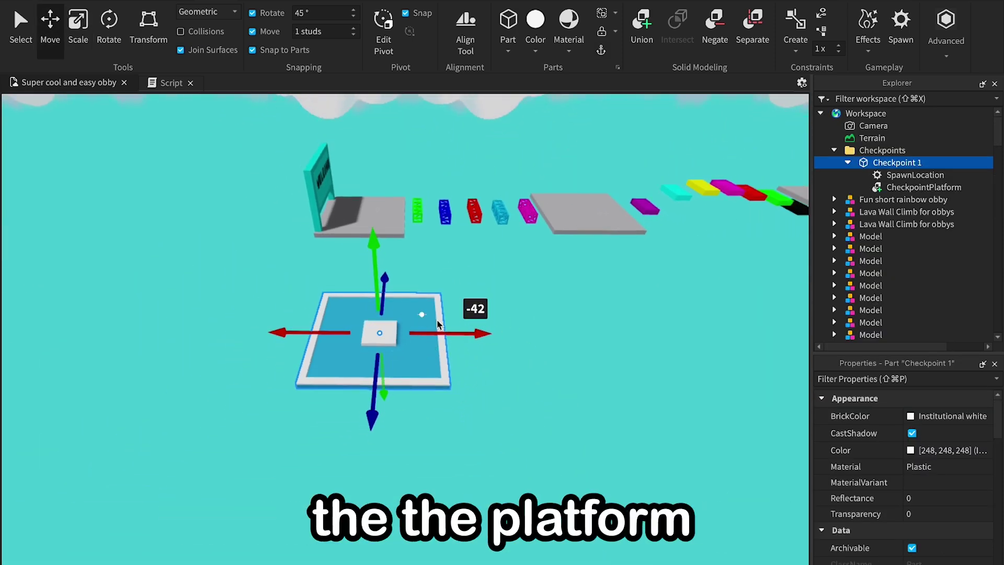
right_click_drag(535, 248, 536, 248)
scroll(536, 248, "up", 3)
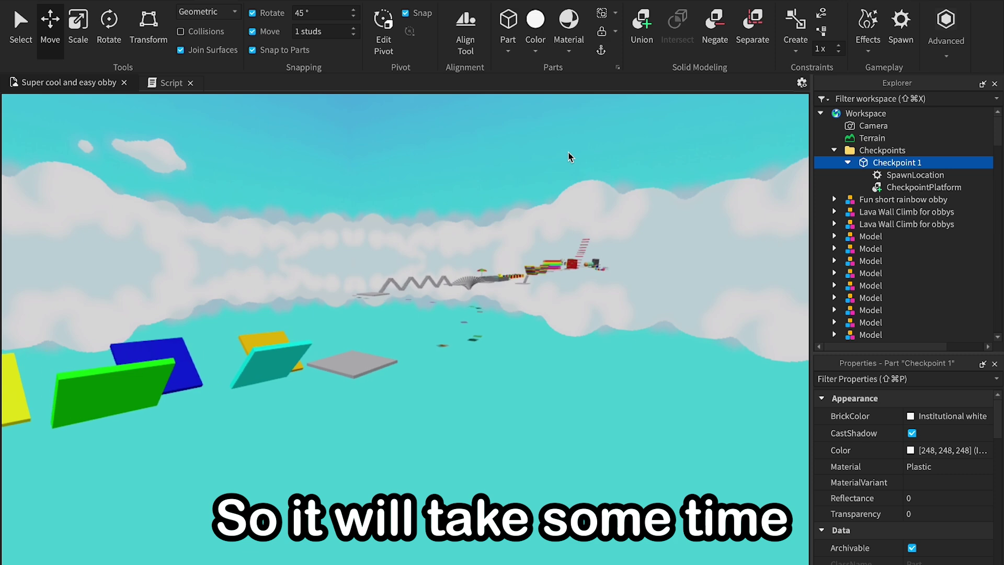
left_click(568, 152)
scroll(569, 153, "up", 10)
right_click_drag(436, 287, 436, 287)
middle_click_drag(438, 291, 484, 297)
right_click_drag(522, 334, 522, 335)
scroll(899, 195, "up", 1)
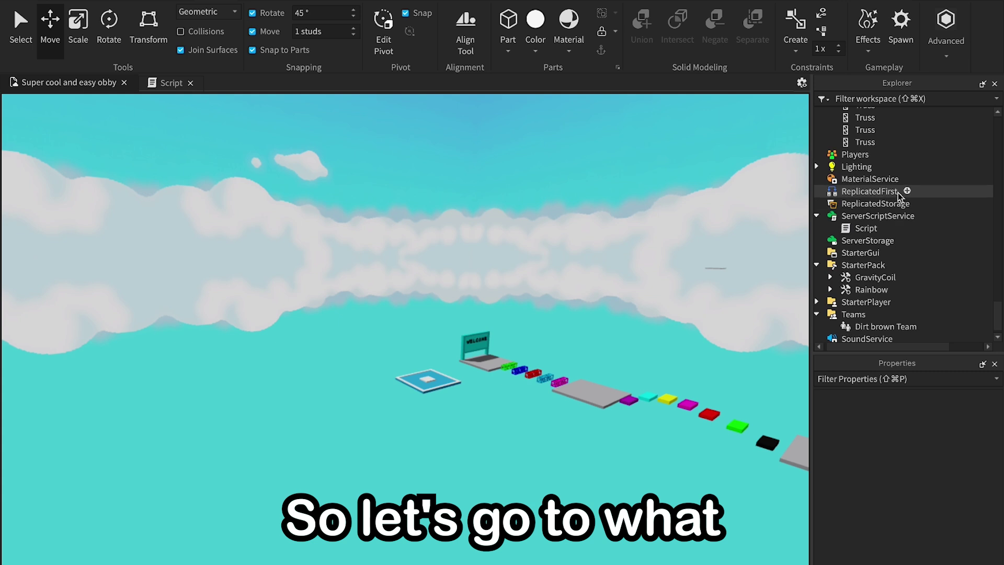
Review the old team-assignment script in ServerScriptService and delete it.
double_click(858, 231)
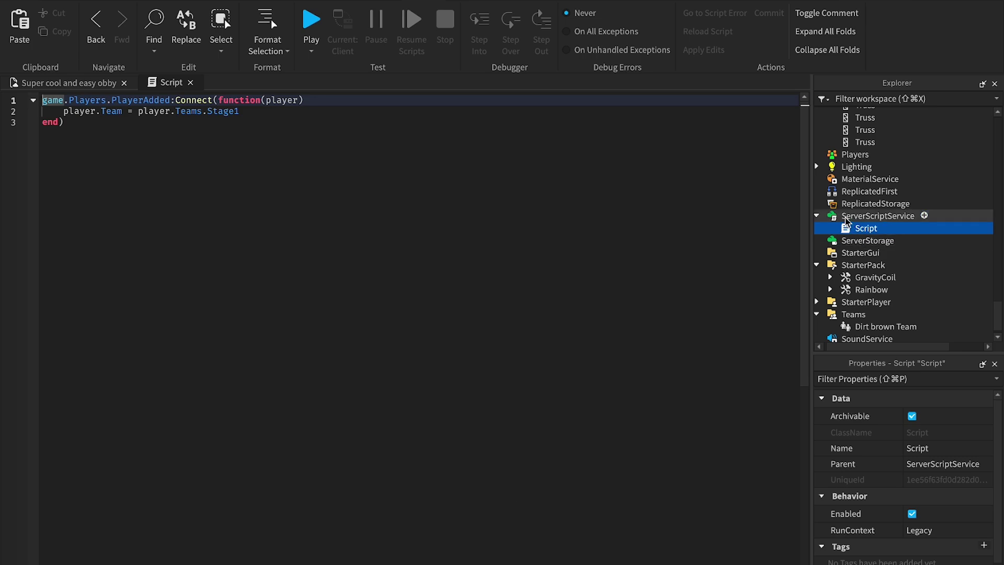
left_click(863, 229)
key("Delete")
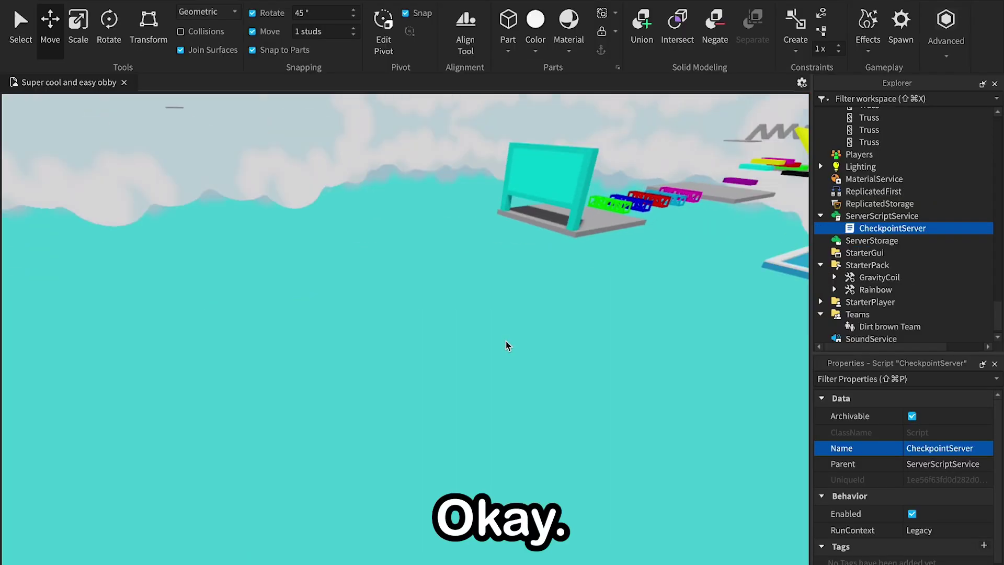
Survey the grey platforms along the course that need replacing with the new checkpoint platform.
scroll(507, 344, "down", 5)
scroll(506, 344, "up", 3)
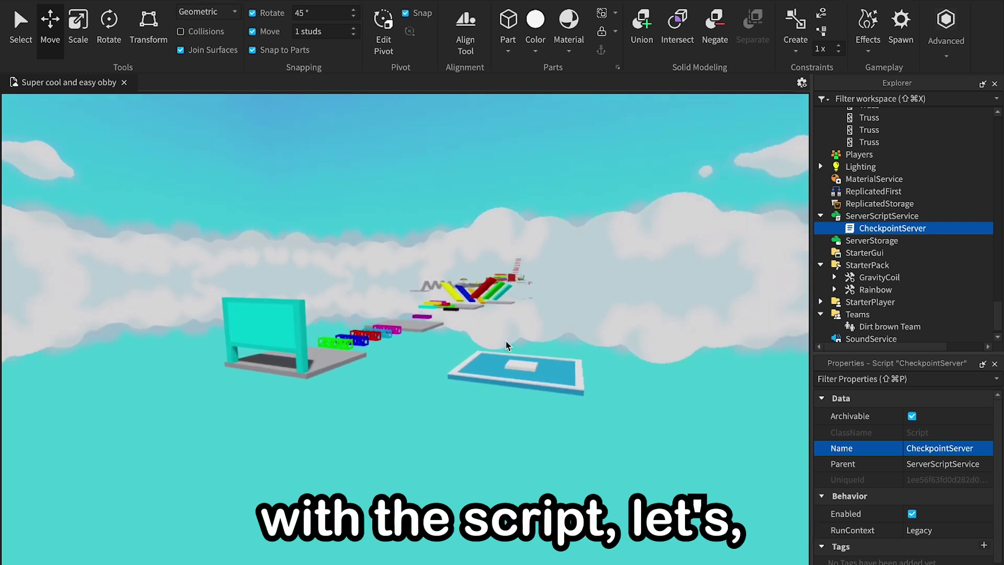
scroll(506, 346, "up", 6)
mouse_move(507, 345)
right_mouse_down()
mouse_move(499, 348)
mouse_move(507, 345)
right_mouse_up()
scroll(506, 345, "down", 7)
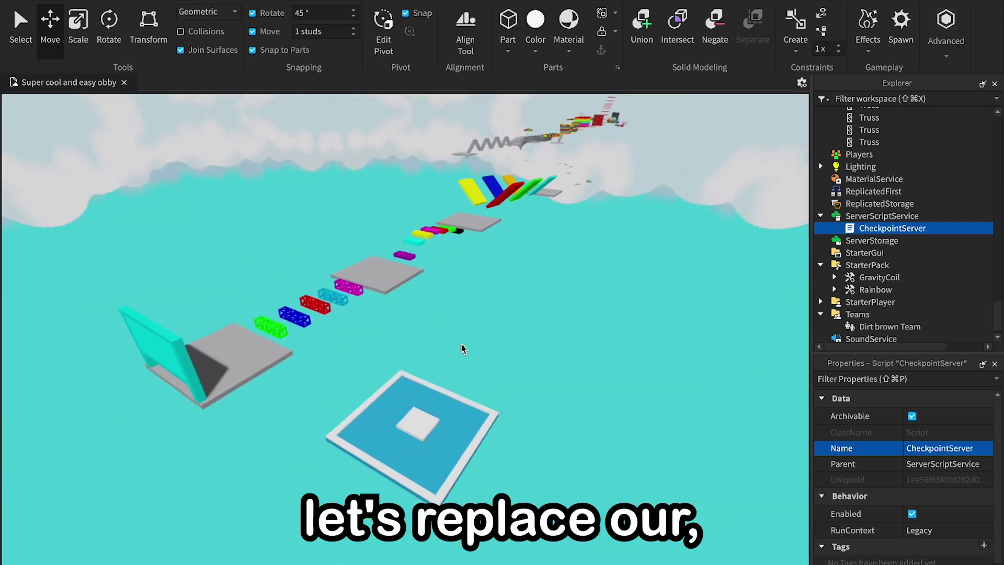
key("d")
key("a")
key("w")
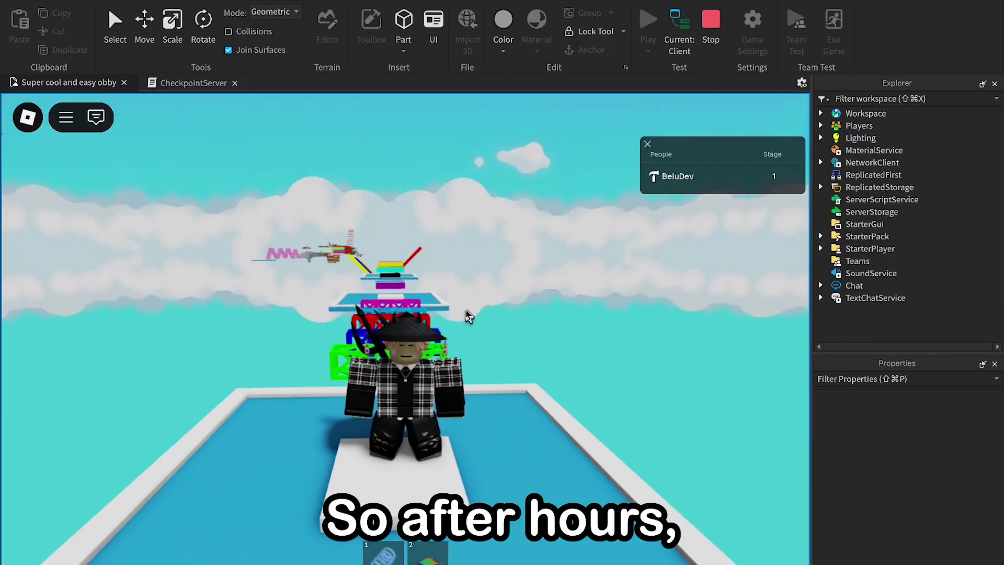
Walk the character back and forth on the first checkpoint platform in the play-test.
key("w")
right_click_drag(466, 310, 466, 310)
key("s")
key("w")
key("s")
key("w")
key("s")
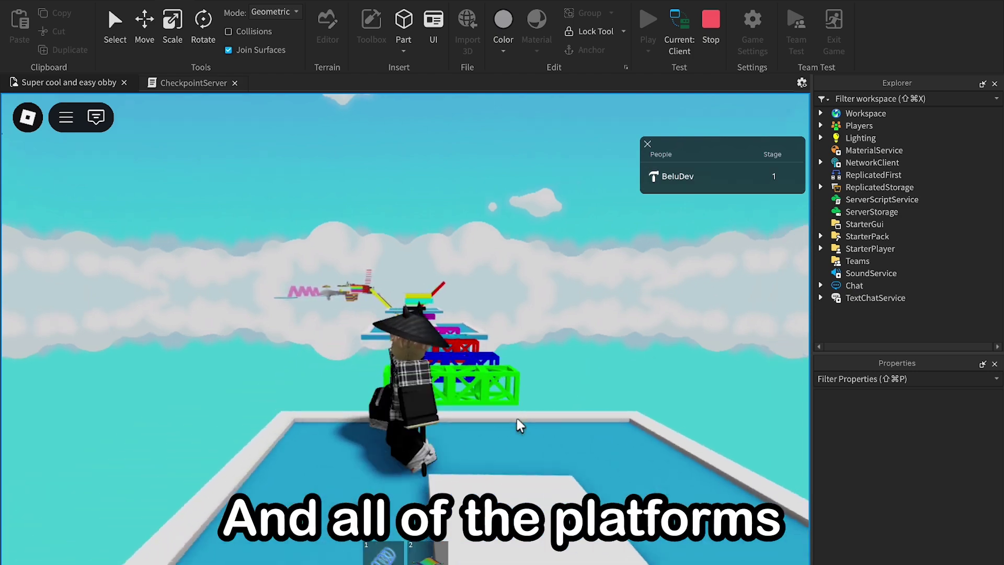
Run and jump the character through the first stages to test the new checkpoint platforms.
right_click_drag(519, 425, 520, 424)
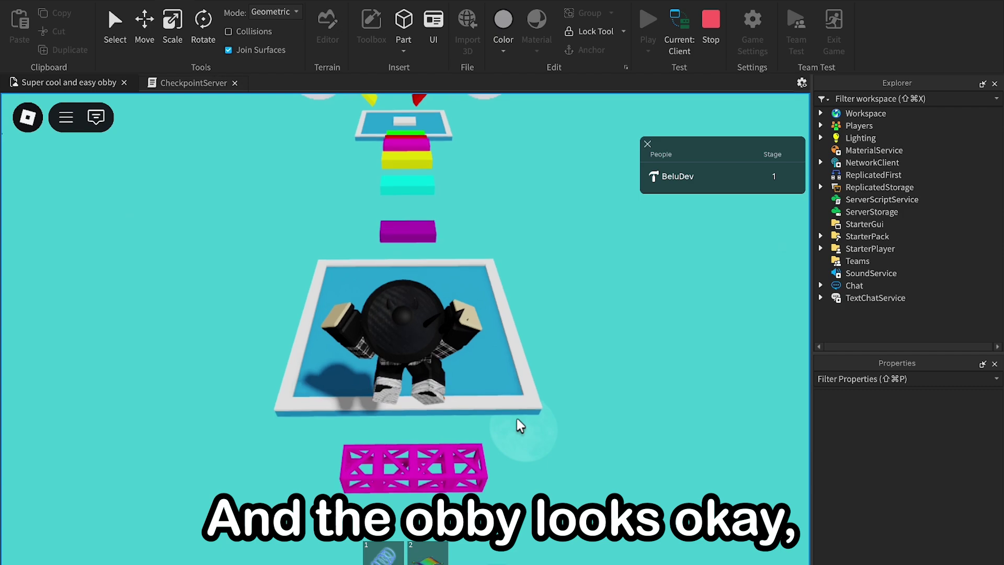
right_click_drag(519, 425, 519, 425)
key("w")
key("space")
key("w")
key("space")
key("space")
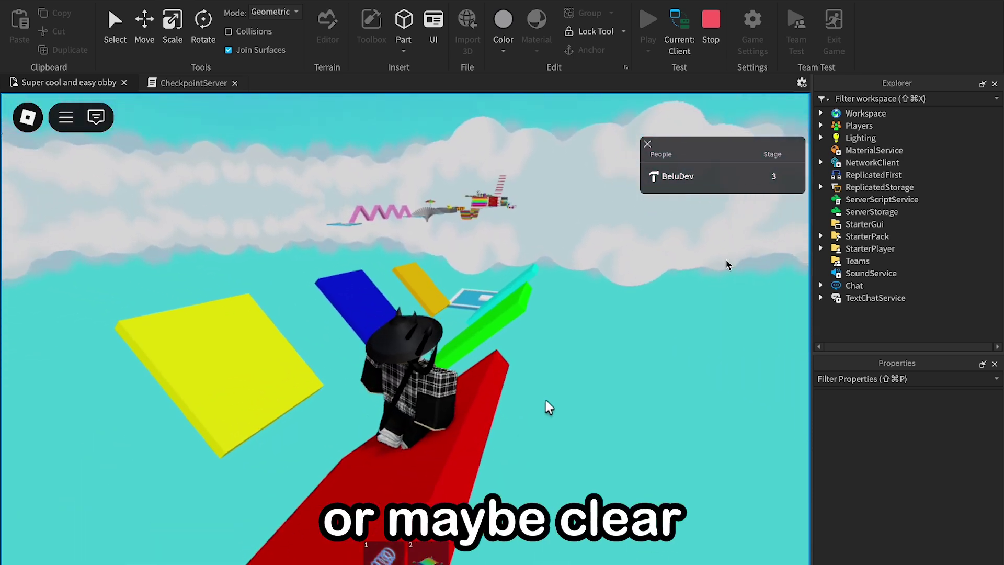
Expand the Workspace during the play-test and look through its loose models and parts.
left_click(820, 114)
scroll(915, 225, "down", 10)
scroll(930, 272, "down", 5)
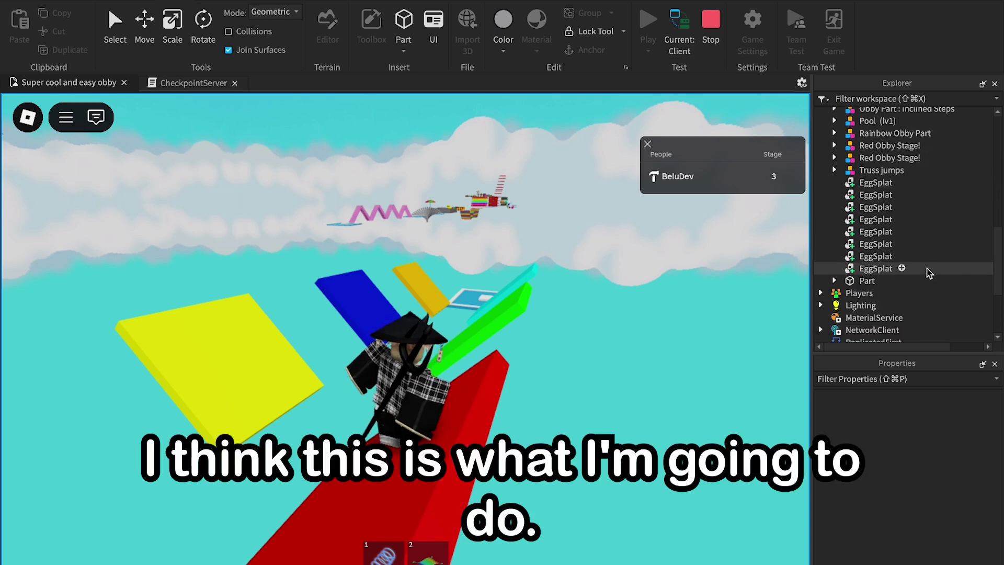
scroll(931, 272, "up", 12)
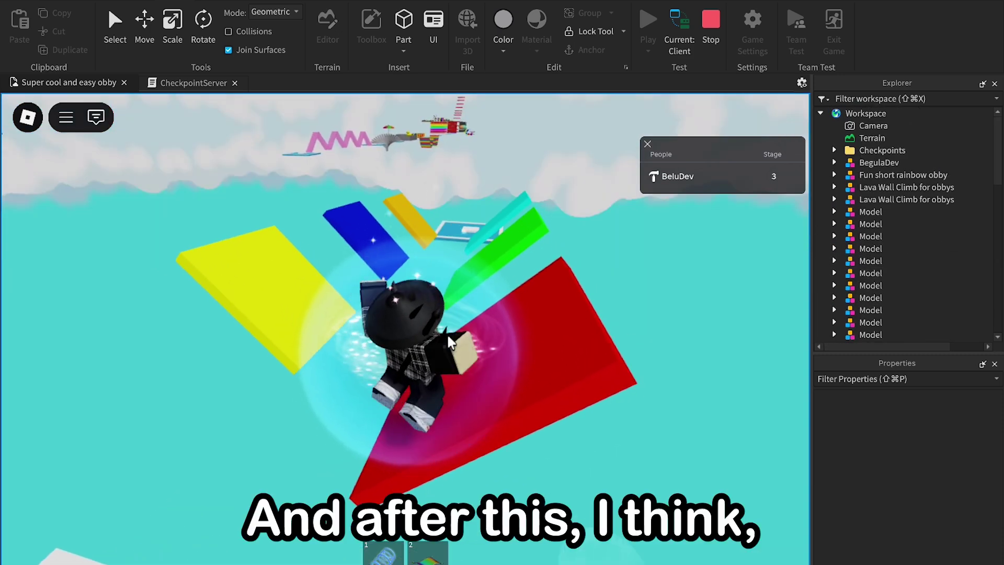
Continue the play-test by jumping the character along the tilted coloured ramps.
right_click_drag(450, 342, 449, 343)
key("w")
key("space")
key("w")
key("space")
key("w")
key("space")
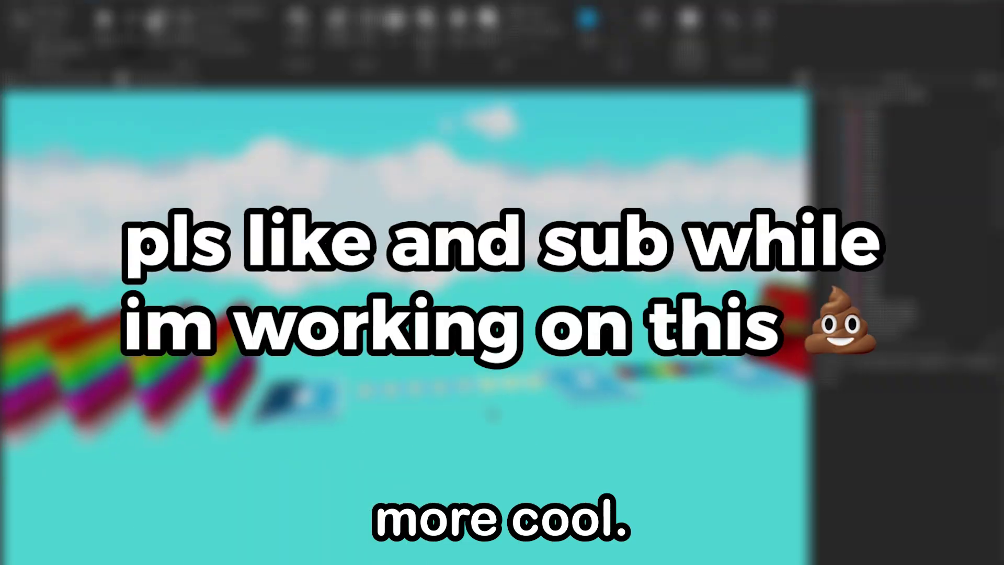
Select the range of consecutive loose objects in the Workspace, including the thin path pieces.
right_click_drag(493, 414, 673, 490)
left_click(439, 369)
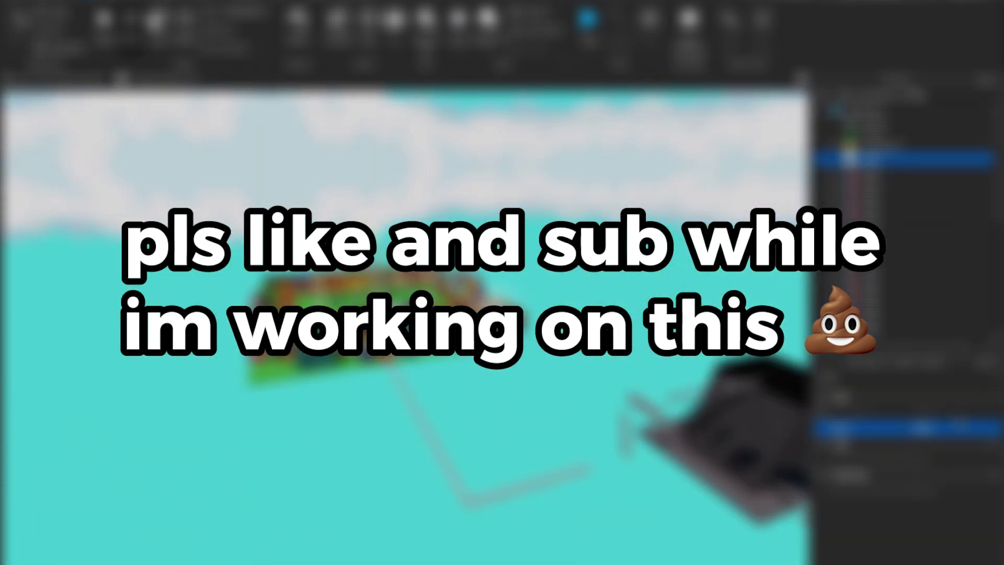
left_click(905, 337, "shift")
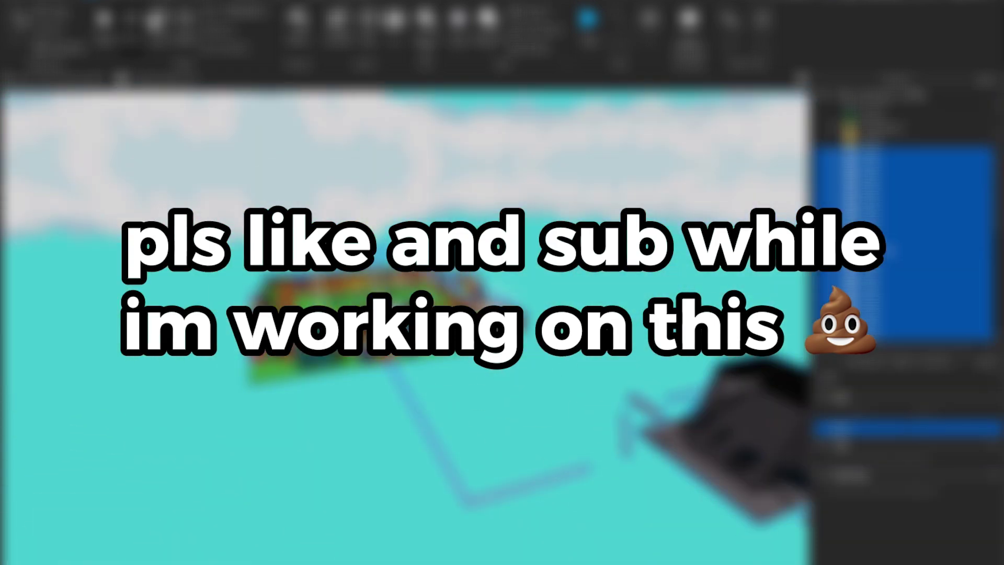
left_click(905, 159)
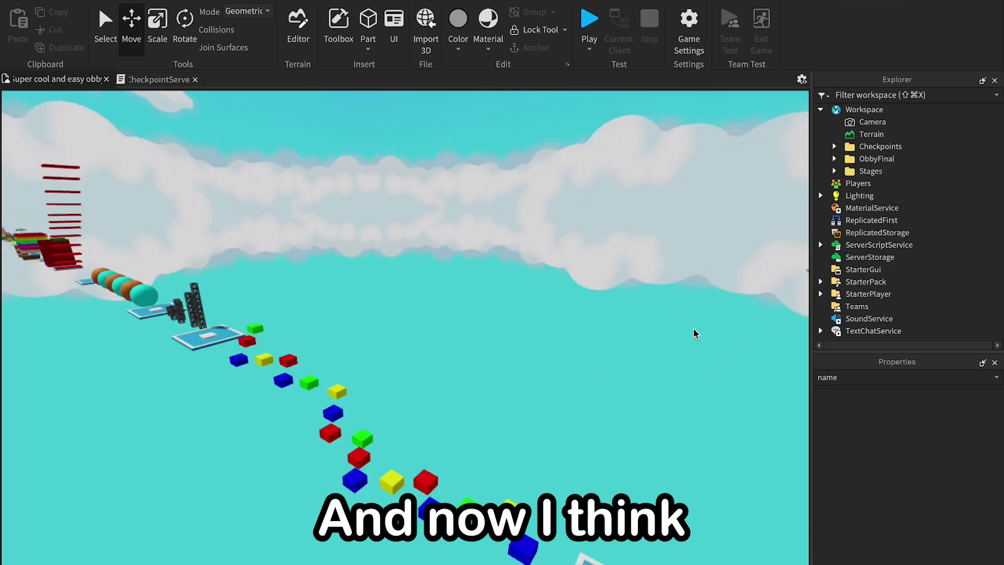
Insert a ScreenGui into StarterGui.
right_click_drag(683, 284, 684, 285)
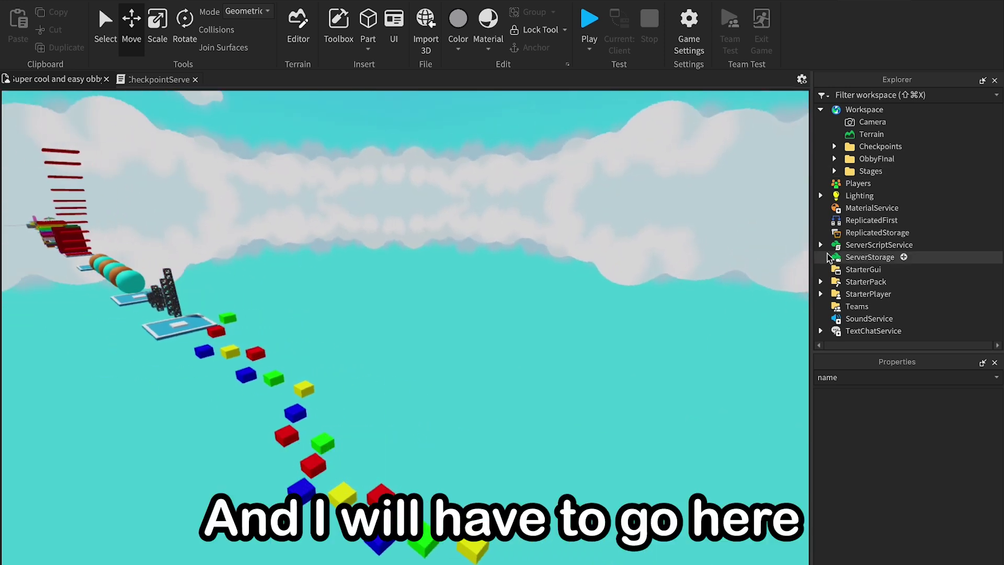
left_click(883, 269)
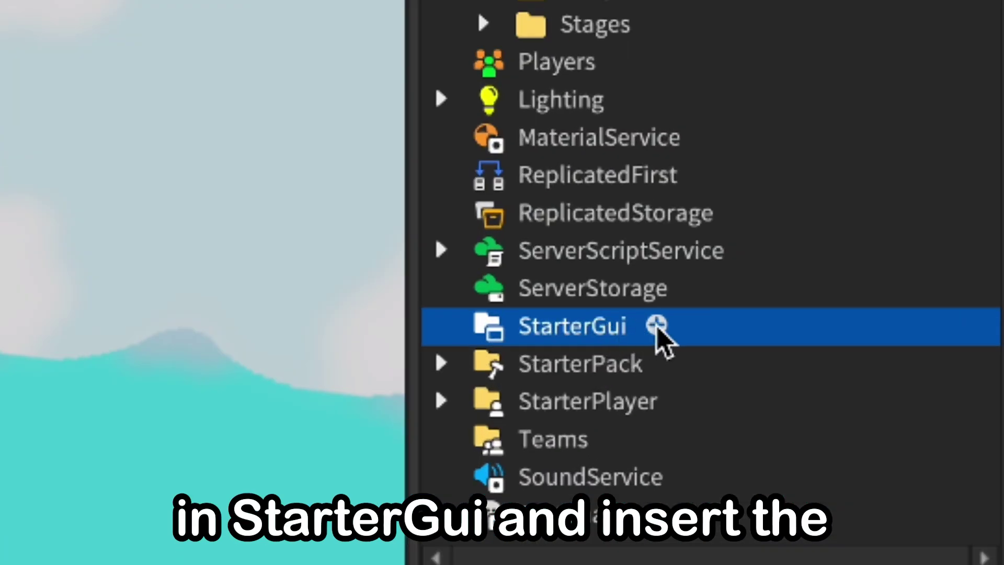
left_click(657, 327)
type("scrr")
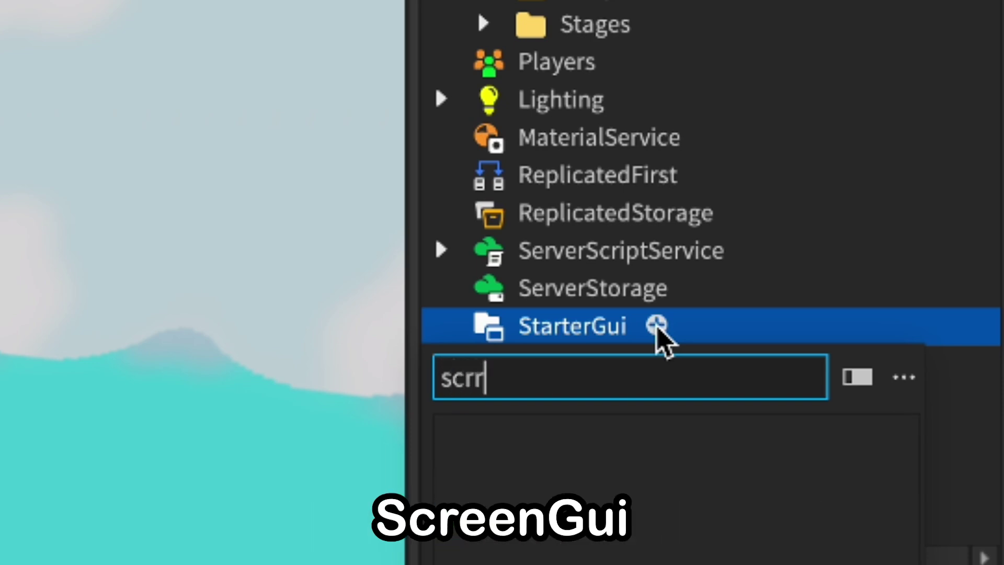
key("BackSpace")
left_click(518, 434)
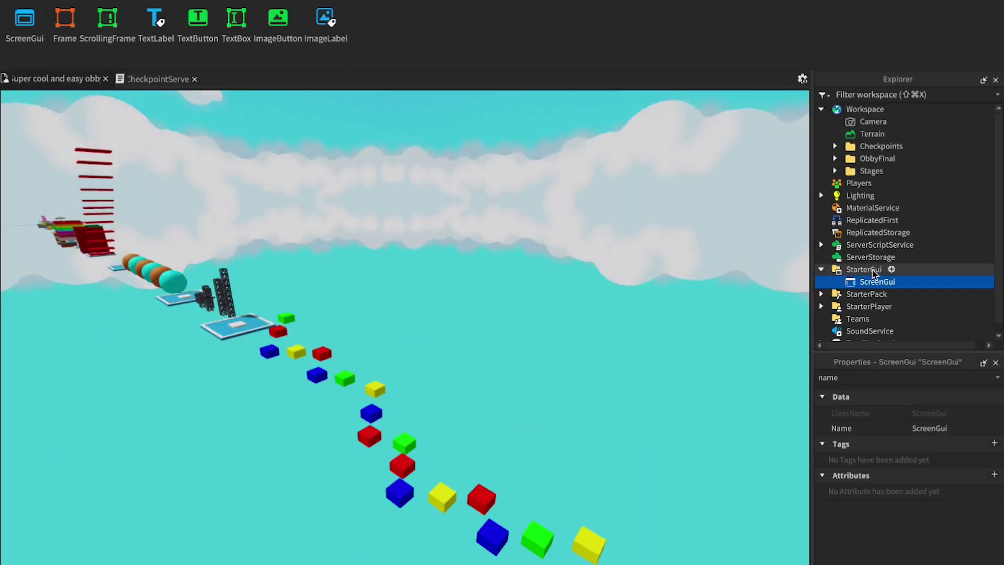
Add a TextButton inside the ScreenGui.
left_click(904, 282)
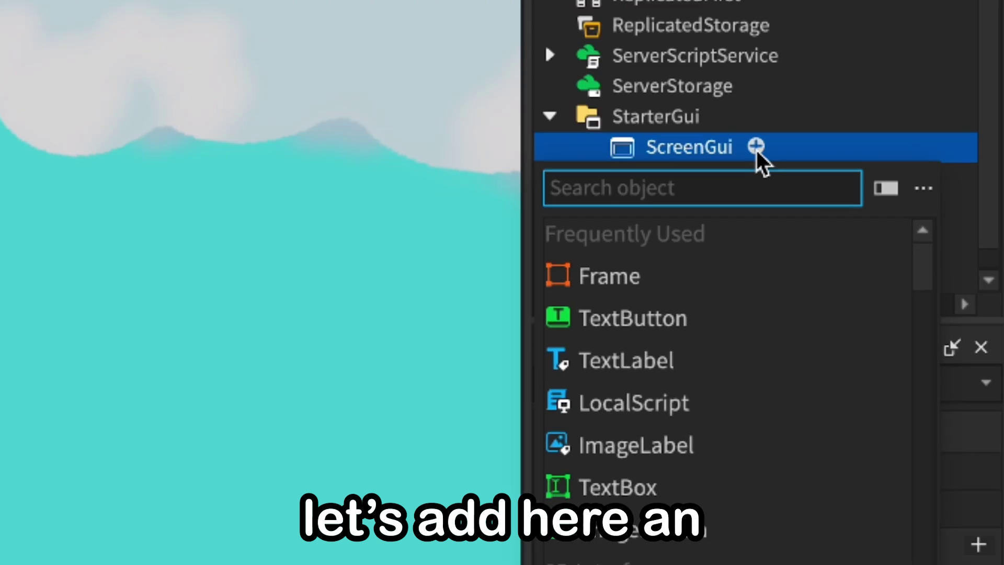
type("tex")
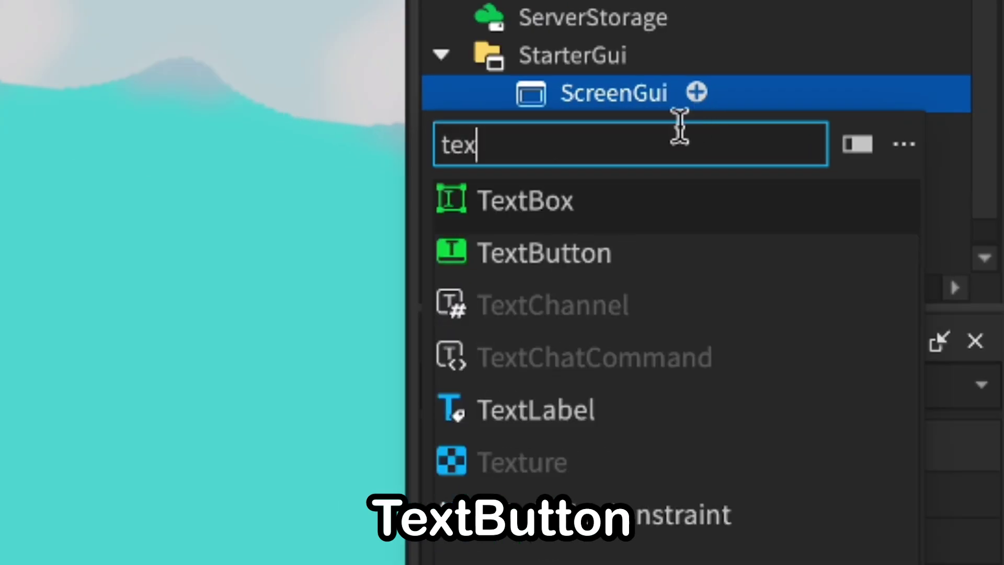
left_click(600, 253)
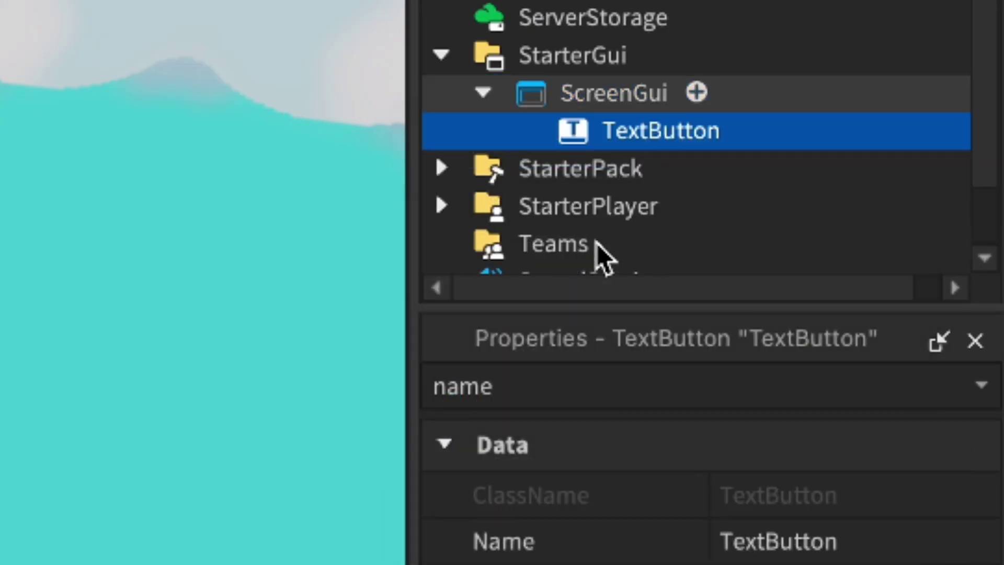
double_click(864, 381)
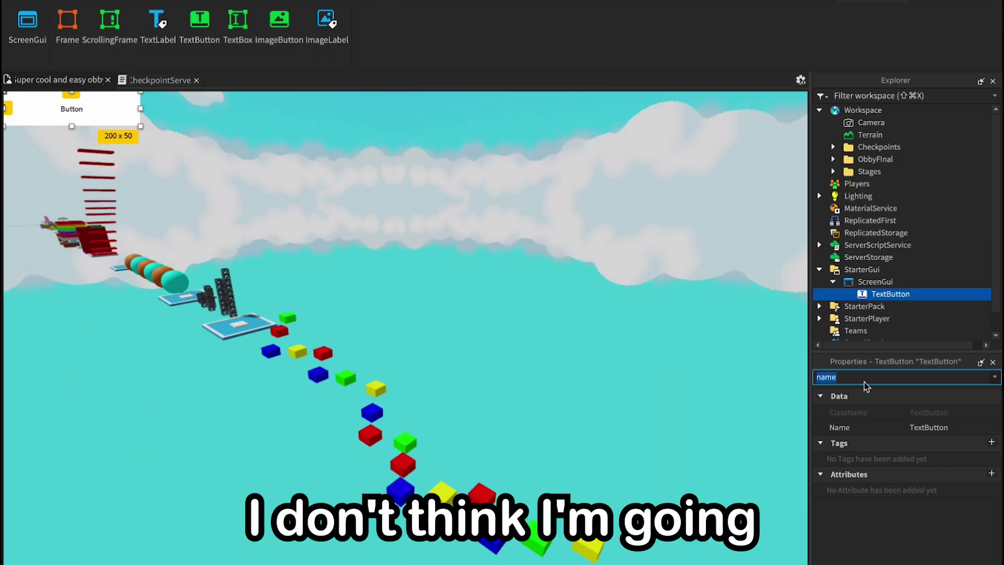
key("BackSpace")
type("name")
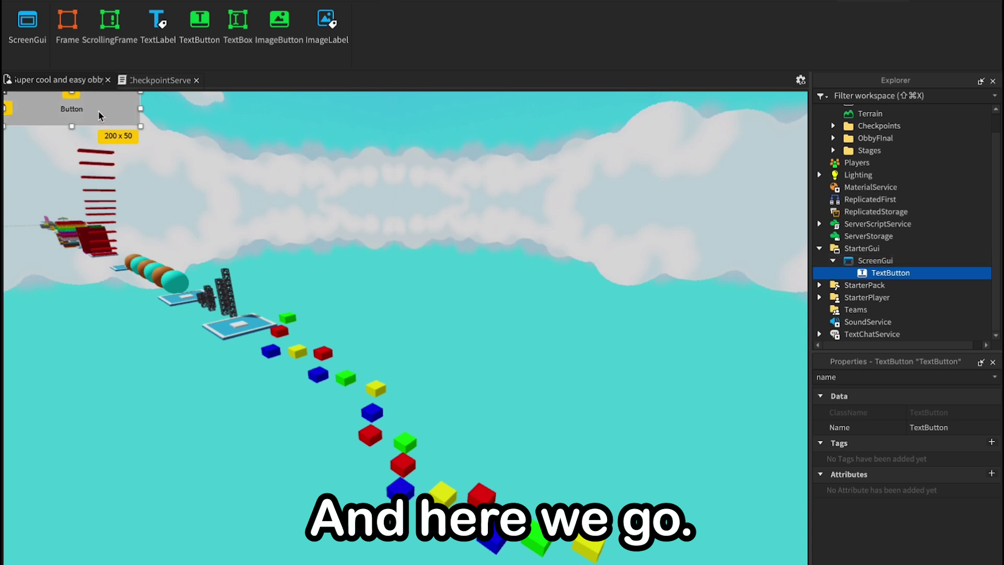
Place the text button near the upper middle of the game screen, about 263 x 66 pixels in size.
left_click_drag(100, 116, 434, 153)
left_click(639, 280)
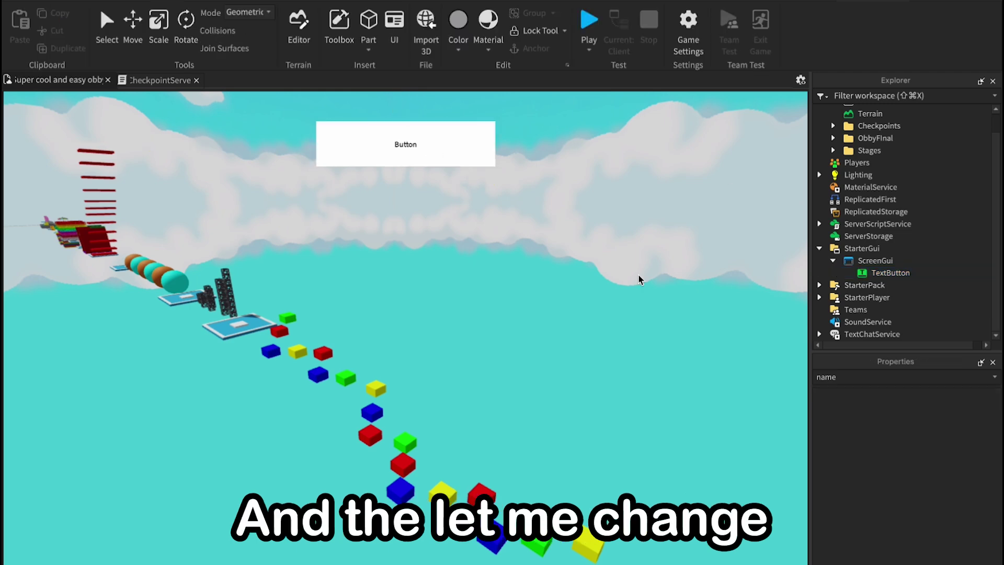
Clear the property filter and set the text button's background colour to light blue.
left_click(889, 272)
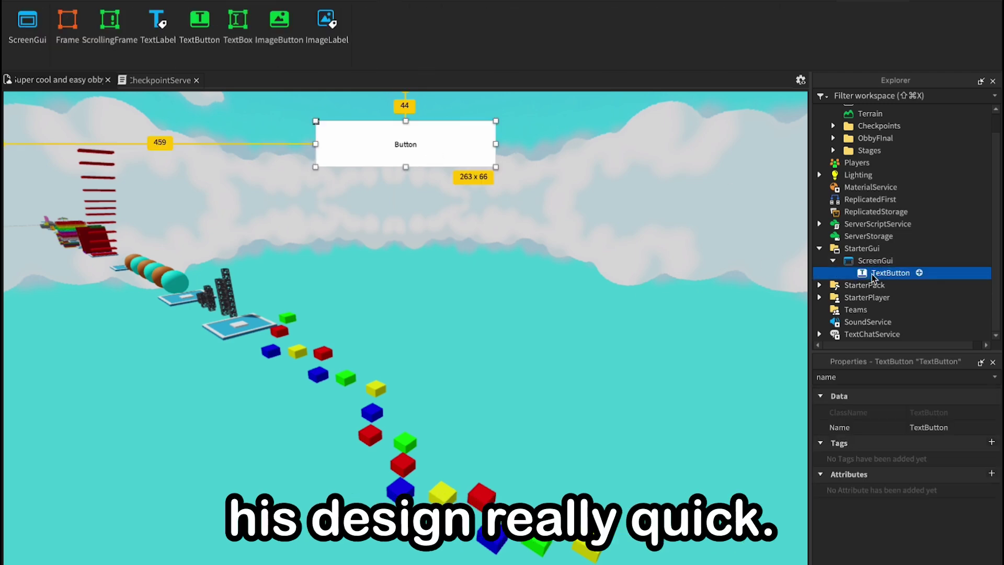
double_click(851, 377)
key("BackSpace")
scroll(899, 448, "down", 5)
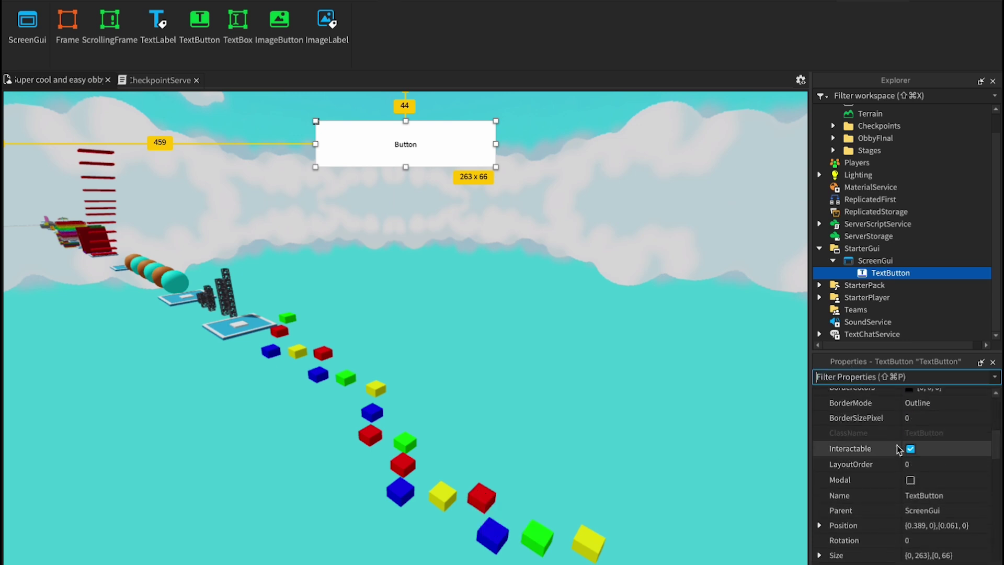
scroll(899, 449, "up", 3)
left_click(908, 451)
left_click(739, 394)
left_click_drag(739, 393, 742, 399)
left_click(864, 517)
Add a UIStroke to the button, apply it to the border in a darker blue, and set its thickness to 5.
left_click(920, 273)
type("ui")
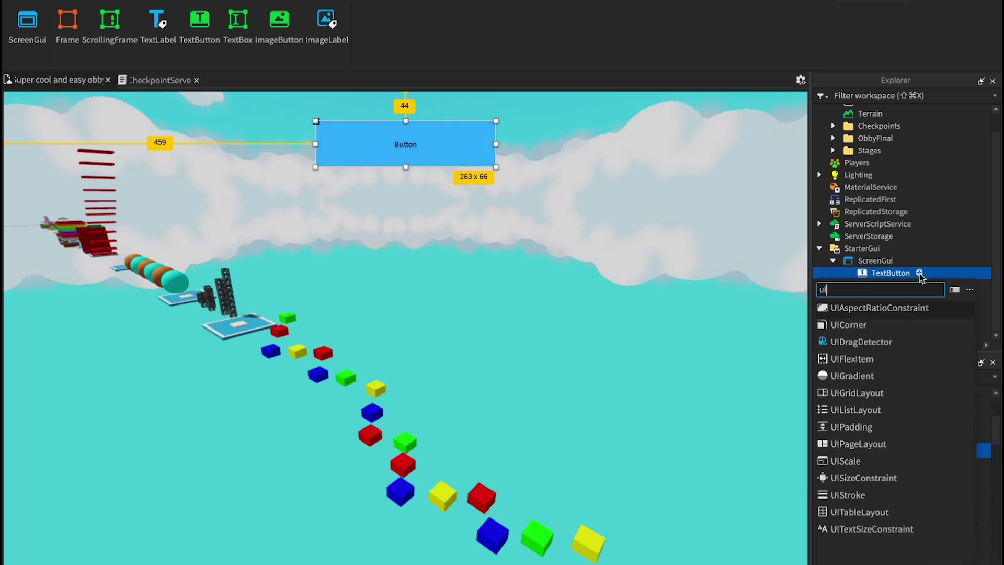
left_click(863, 494)
left_click(923, 412)
left_click(930, 430)
left_click(910, 429)
left_click(846, 518)
left_click(944, 460)
type("5")
key("Return")
Add a UICorner to the text button to round its corners.
left_click(920, 273)
type("uic")
key("Return")
Set the button's text to "Skip Stage".
left_click(891, 273)
left_click(889, 377)
type("tex")
left_click(937, 444)
type("Skip Stage")
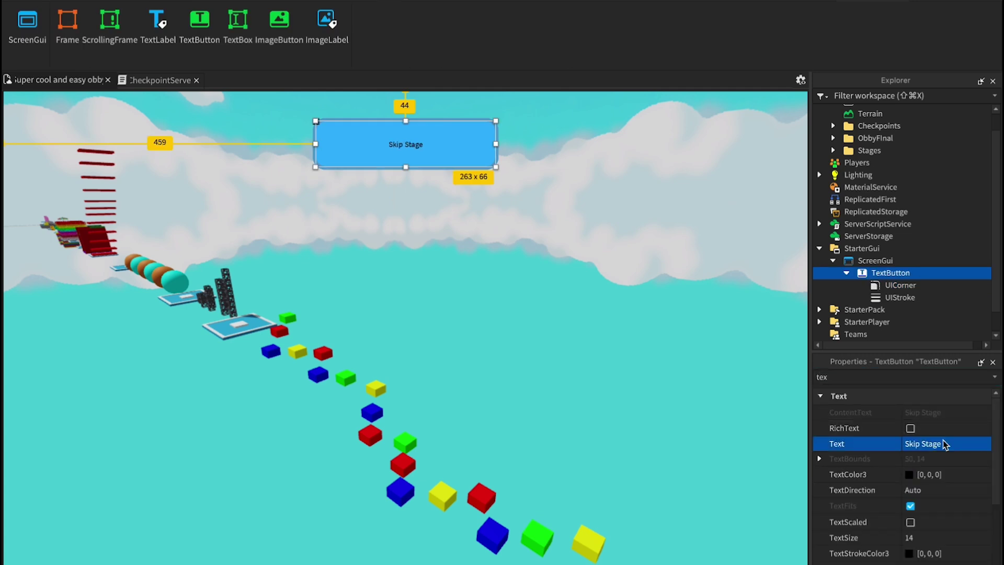
Turn on TextScaled for the button and make its text white in the Fredoka One font.
left_click(910, 522)
left_click(909, 474)
left_click(845, 517)
double_click(863, 378)
type("f")
left_click(937, 491)
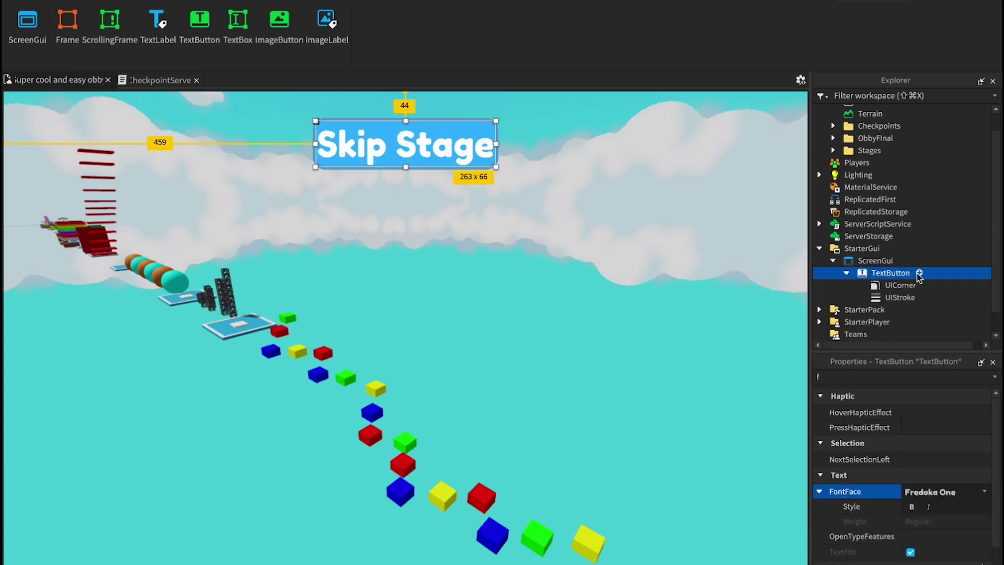
Add a second UIStroke to the text button to outline its lettering.
left_click(919, 273)
type("uis")
key("Return")
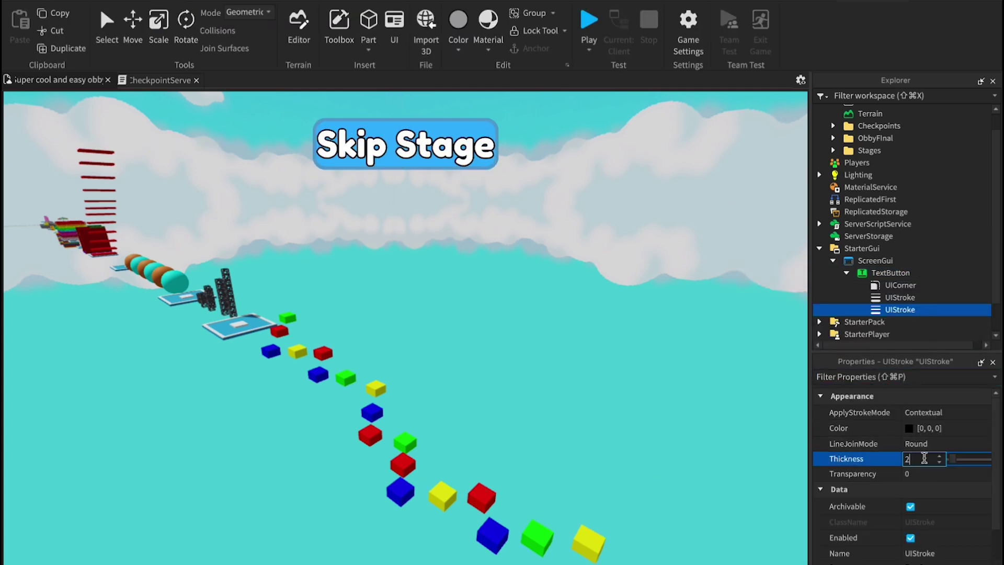
Set the lettering outline's thickness to 2 and widen the Skip Stage button to about 428 x 70, keeping its text scaled.
key("Return")
left_click(890, 273)
left_click(863, 377)
type("tex")
scroll(932, 528, "down", 5)
left_click(911, 465)
left_click_drag(954, 481, 968, 484)
left_click_drag(497, 168, 606, 170)
left_click_drag(543, 163, 487, 156)
left_click(911, 465)
left_click(880, 287)
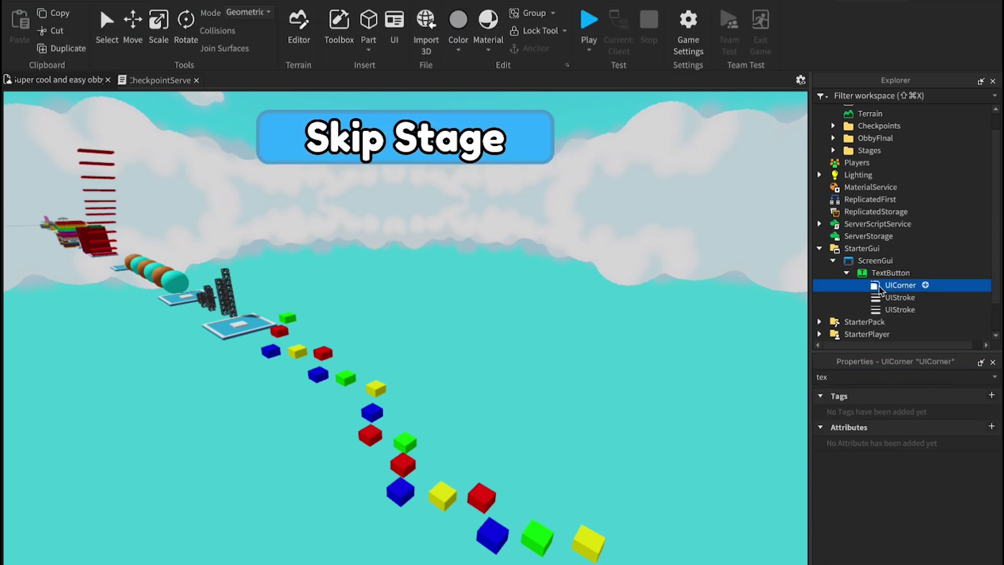
left_click(773, 320)
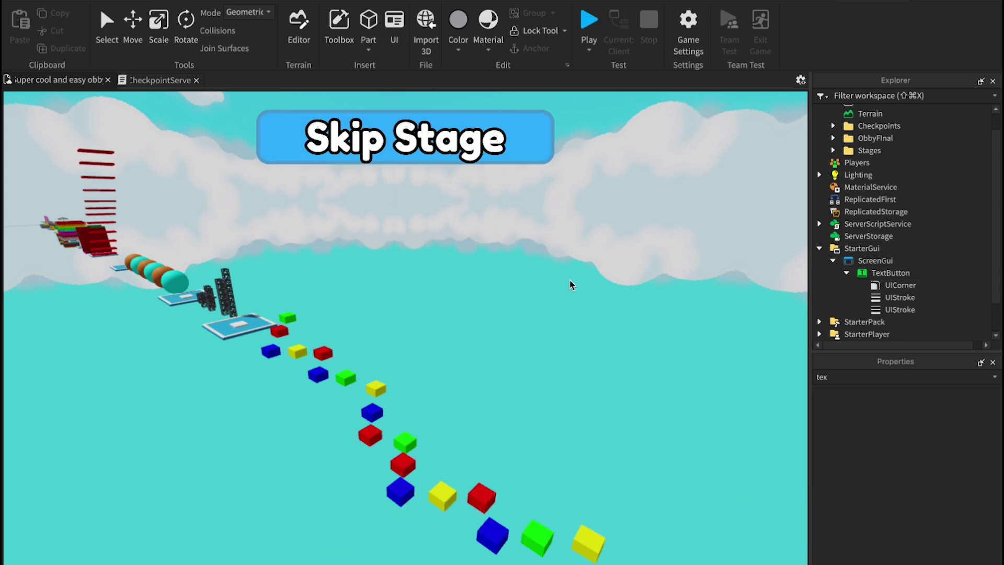
left_click(908, 274)
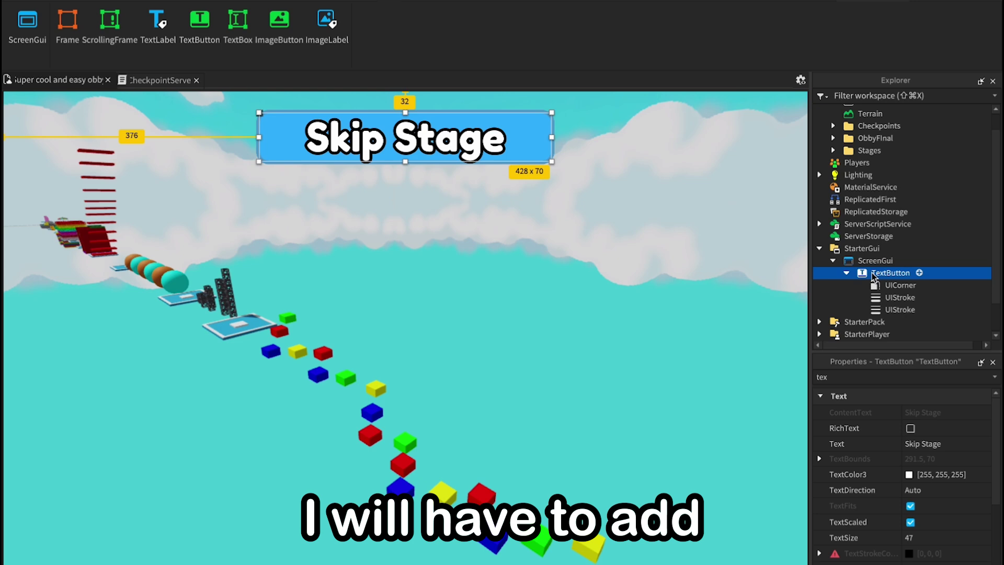
left_click(919, 273)
type("lo")
key("Return")
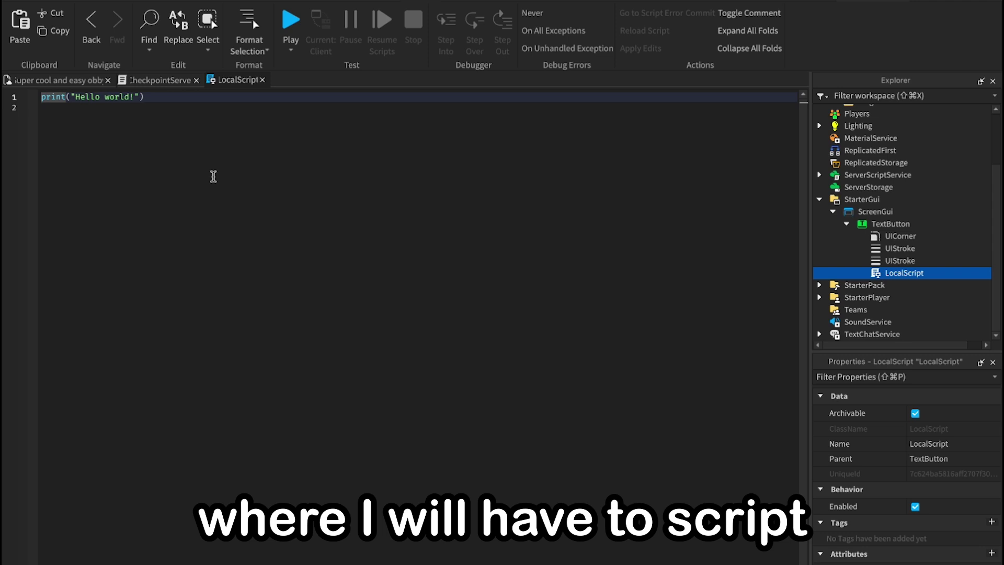
key("super+v")
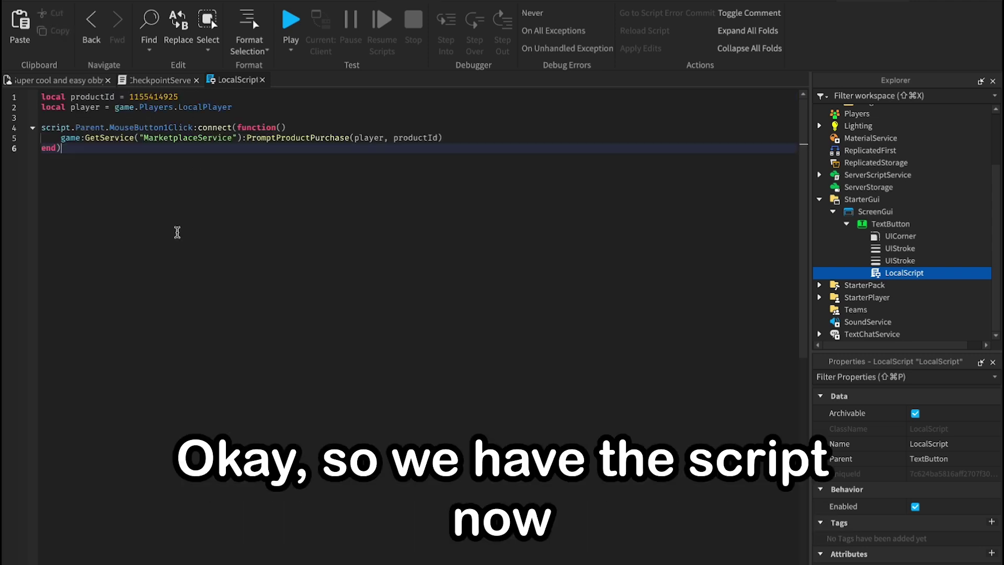
left_click(64, 82)
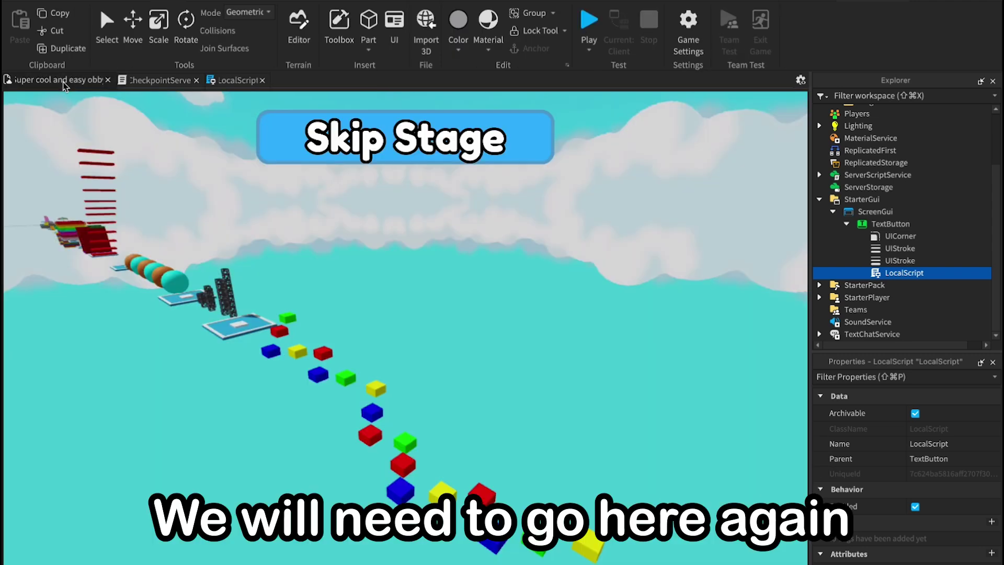
scroll(889, 220, "up", 2)
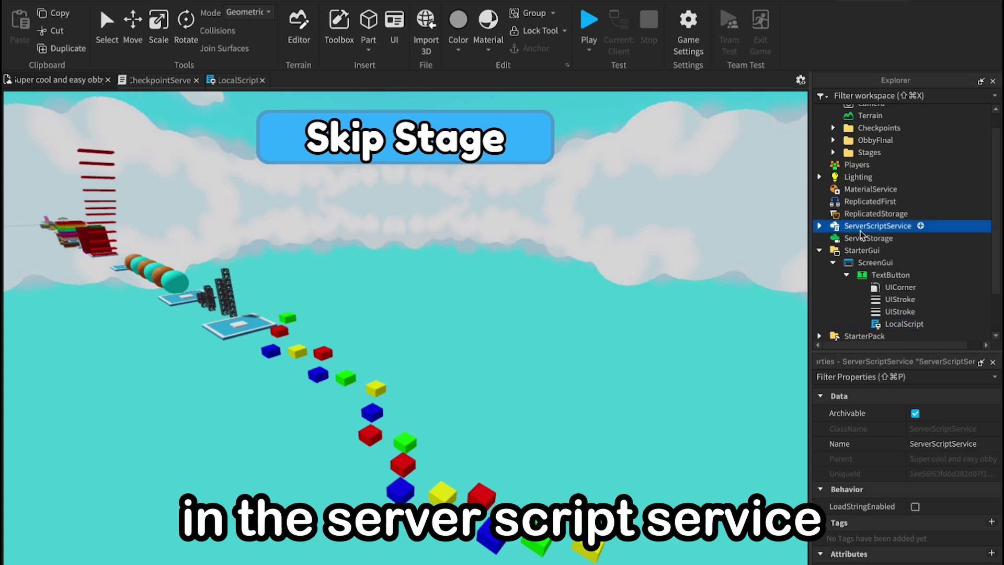
left_click(921, 225)
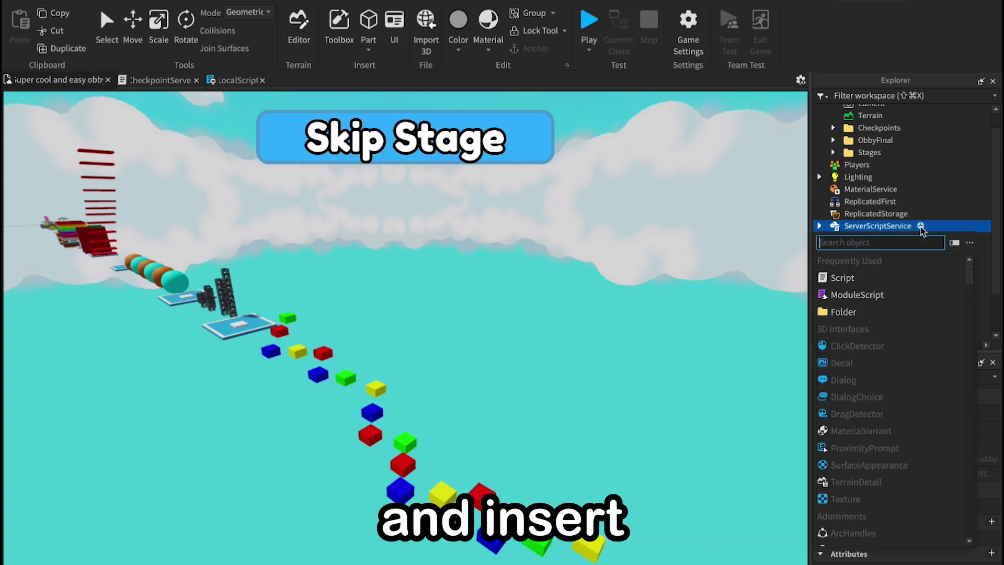
left_click(845, 278)
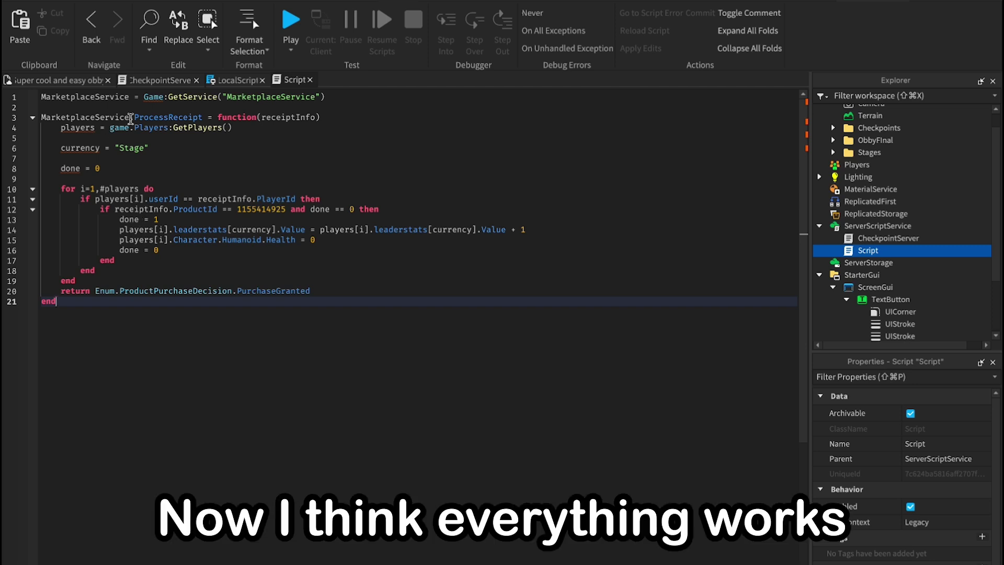
Return to the 3D scene, close the open script files and start a playtest.
left_click(75, 81)
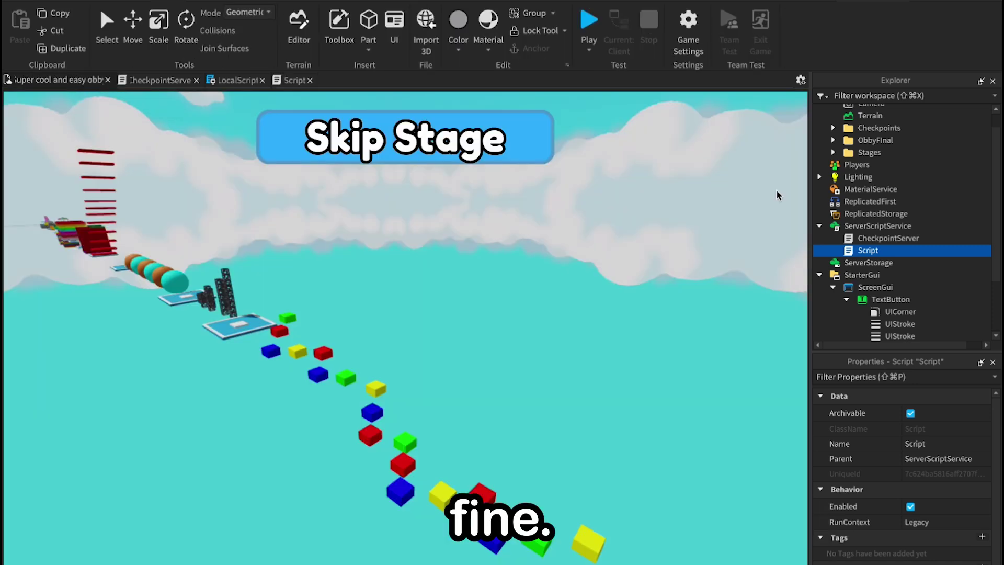
left_click(196, 81)
left_click(173, 80)
left_click(154, 80)
Turn the game camera towards the obby and move and jump the character on the starting platform.
right_click_drag(403, 308, 386, 253)
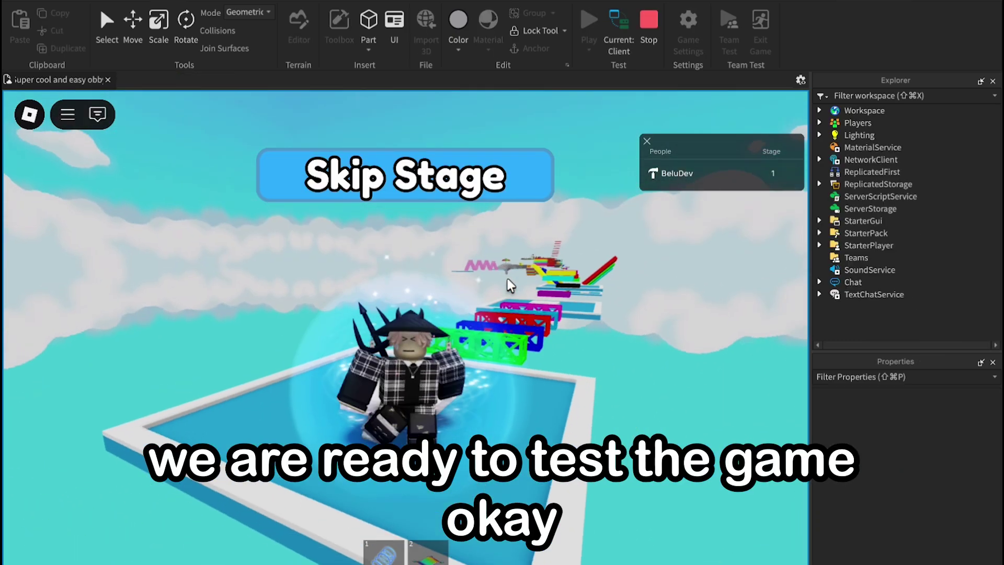
key("w")
right_click_drag(507, 280, 507, 280)
key("w")
key("w")
key("space")
key("space")
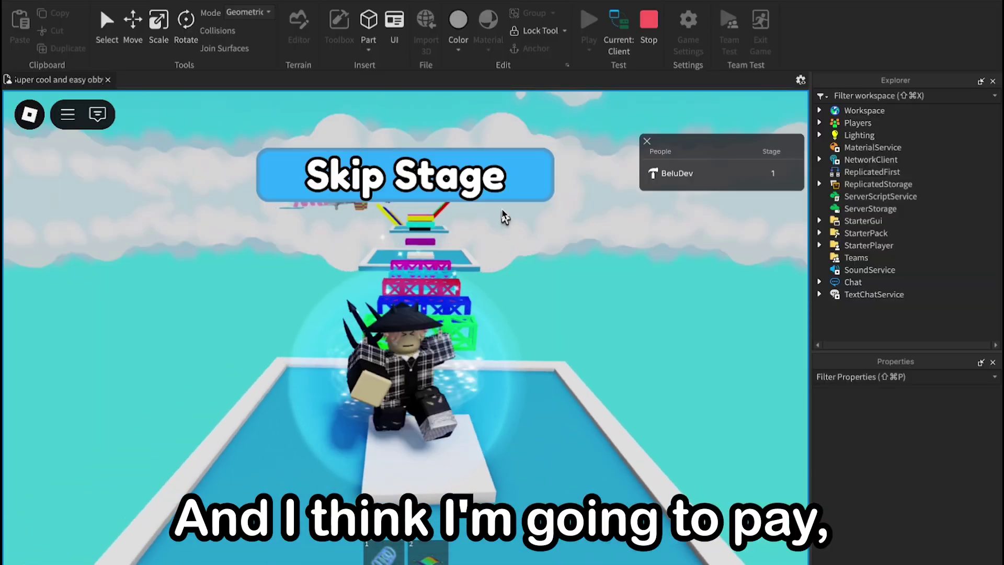
Test the Skip Stage button by making the 5 Robux test purchase.
left_click(497, 183)
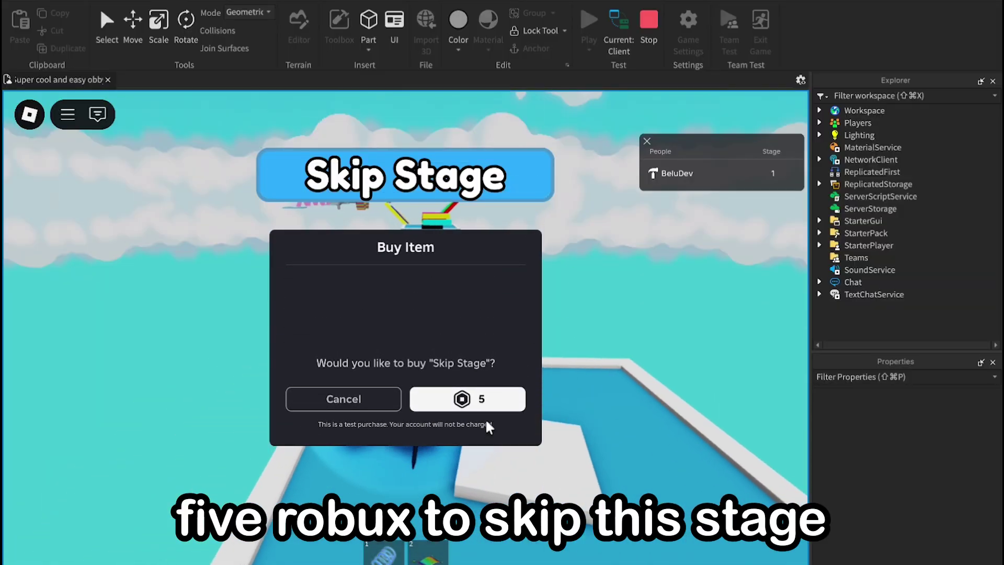
left_click(491, 401)
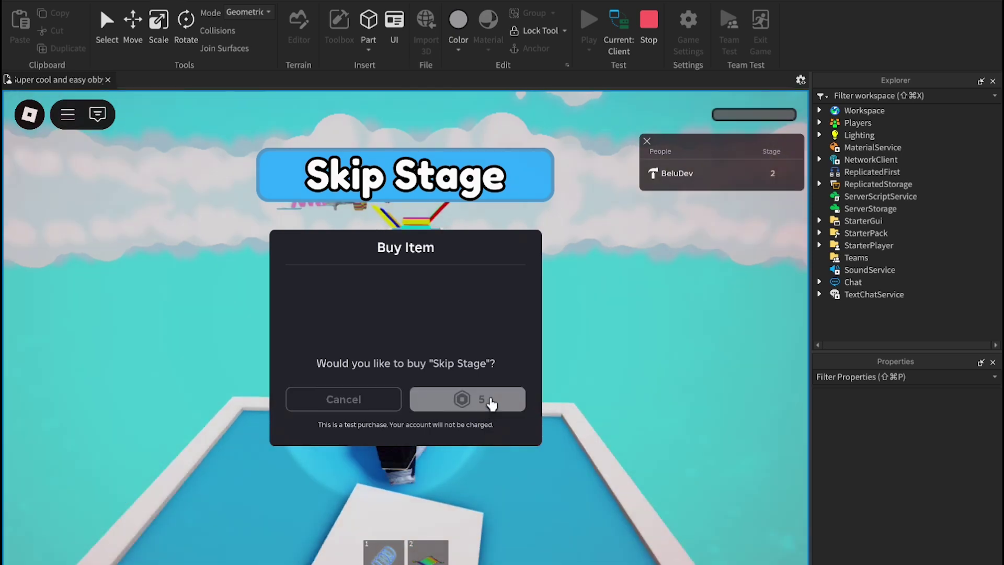
left_click(483, 373)
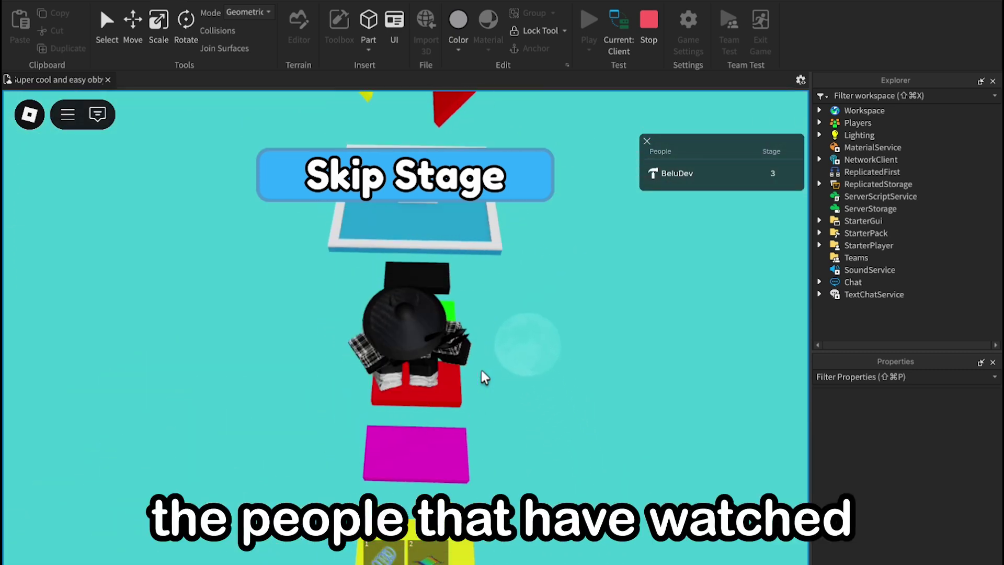
Playtest the coloured platforms and slanted ramps up to the stage 4 checkpoint, equipping the coil on the way.
key("w")
key("space")
key("space")
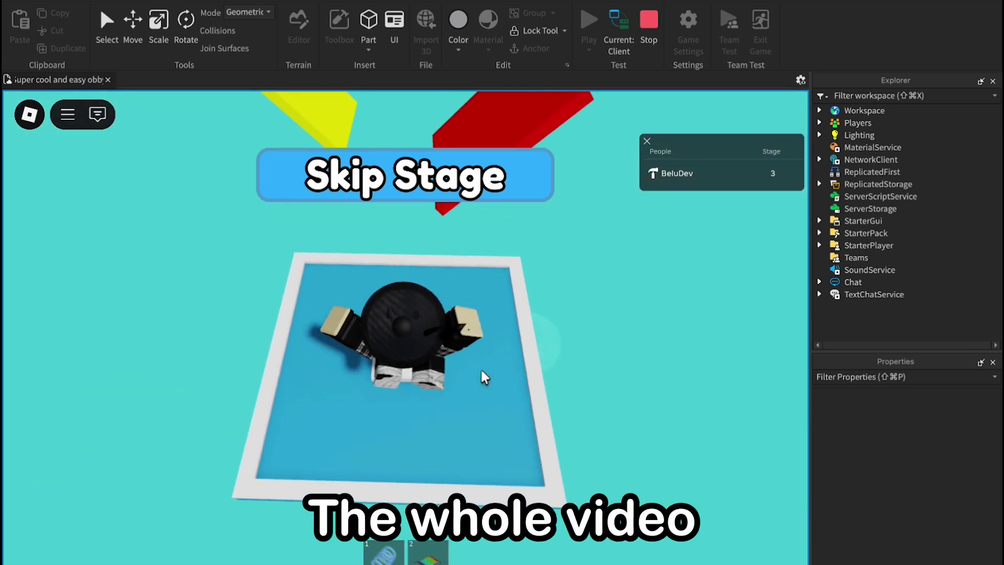
key("w")
key("space")
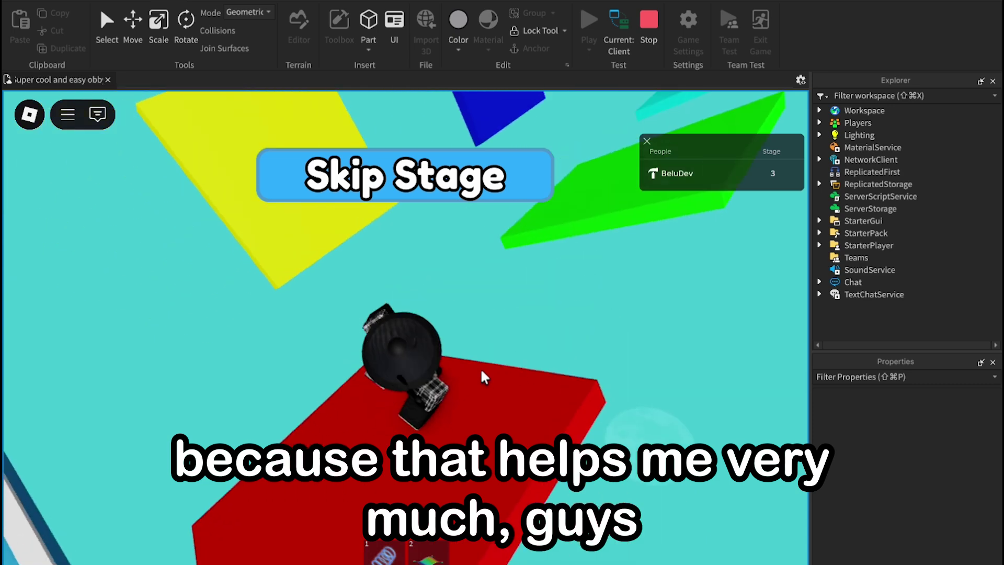
key("1")
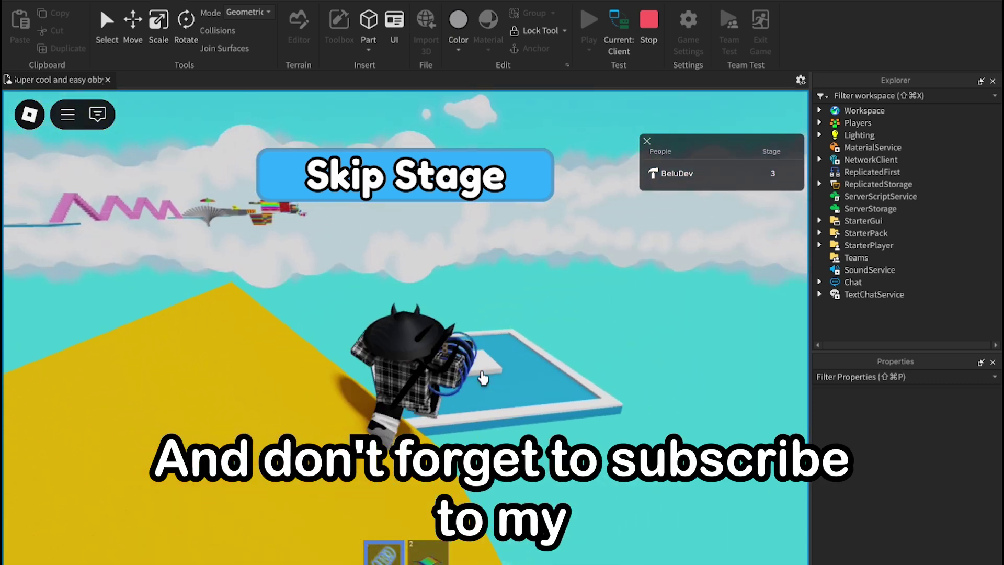
key("w")
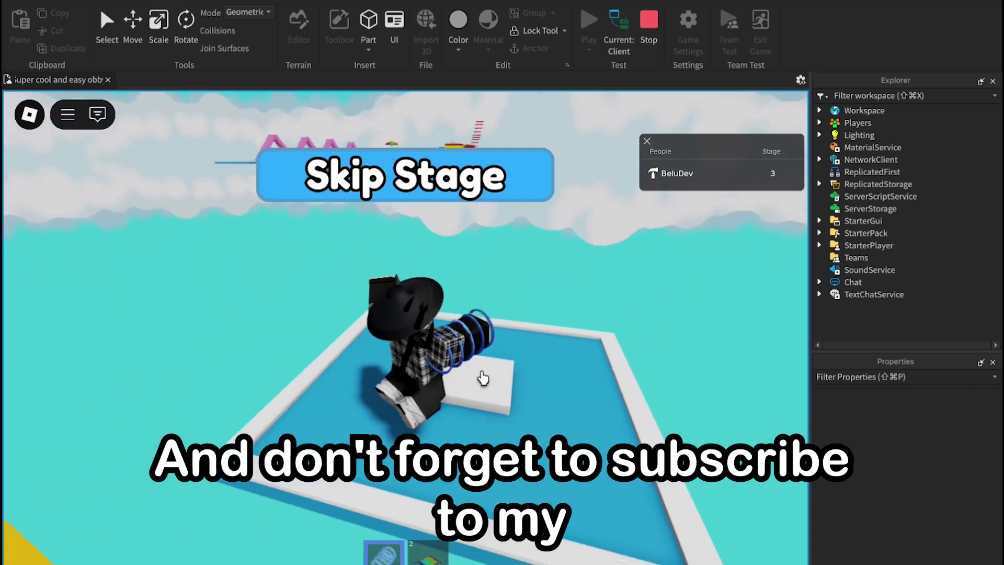
key("s")
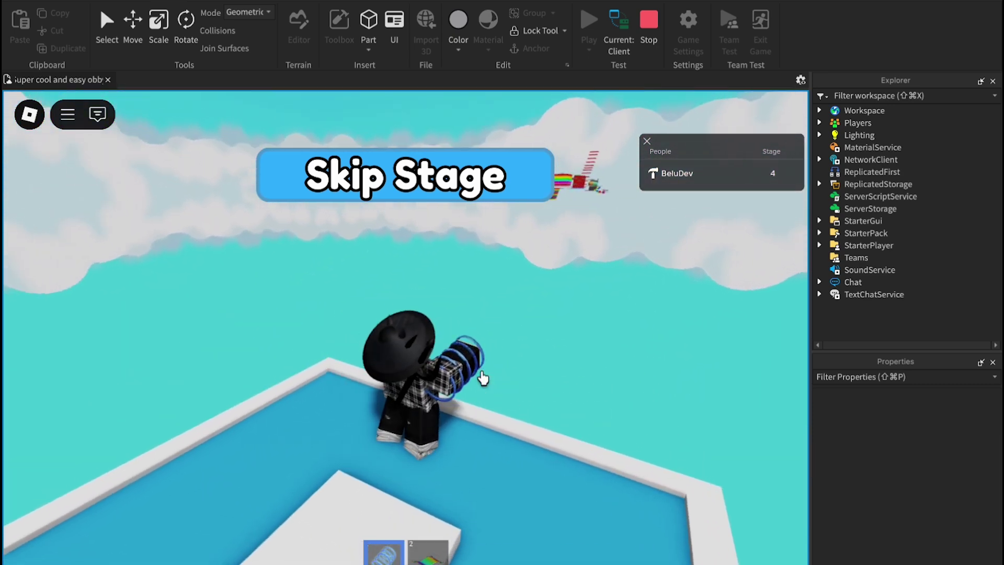
key("w")
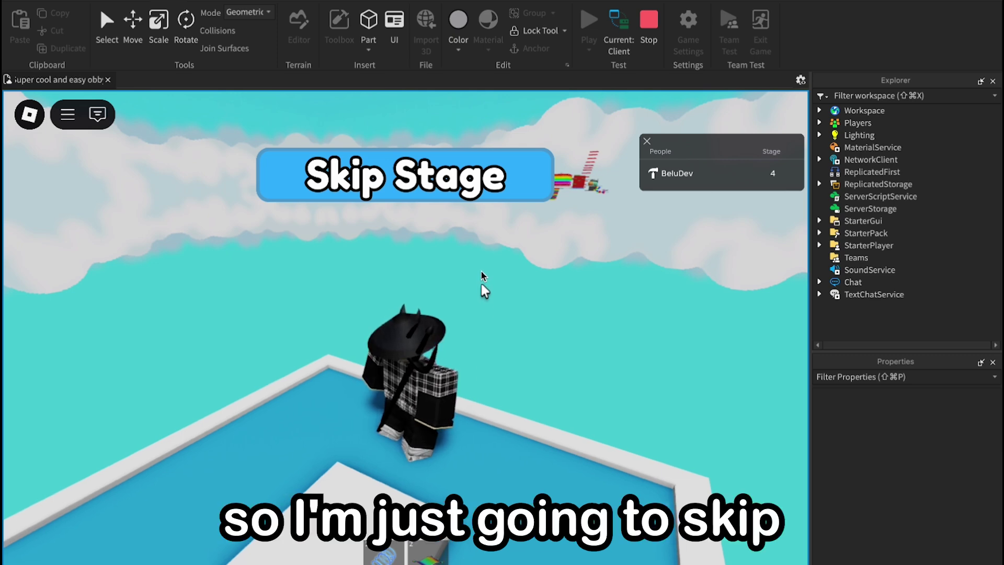
Skip stage 4 with the Skip Stage button and run the character up the rainbow stairs to the following checkpoint platform.
left_click(468, 186)
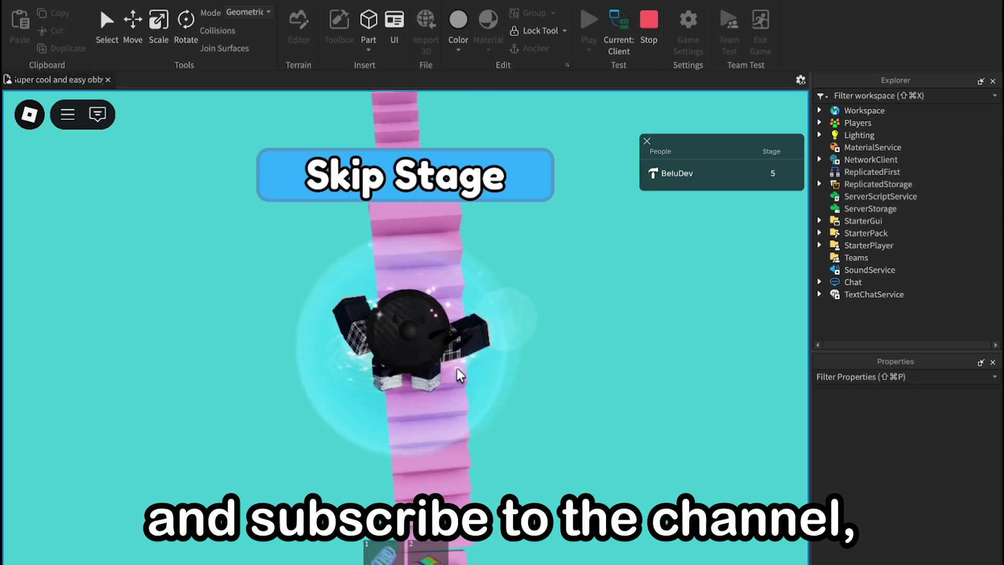
right_click_drag(457, 369, 457, 370)
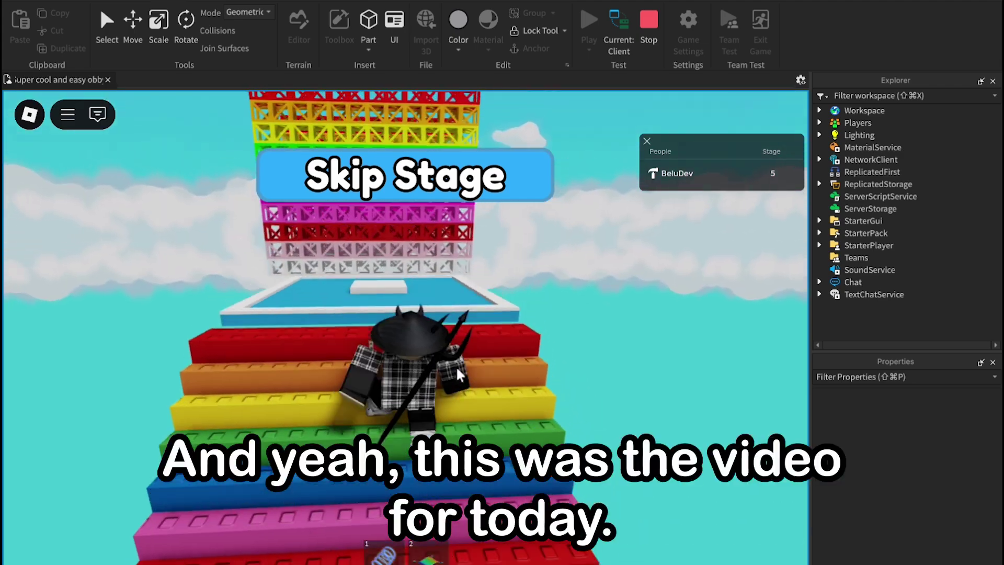
key("w")
right_click_drag(458, 370, 458, 369)
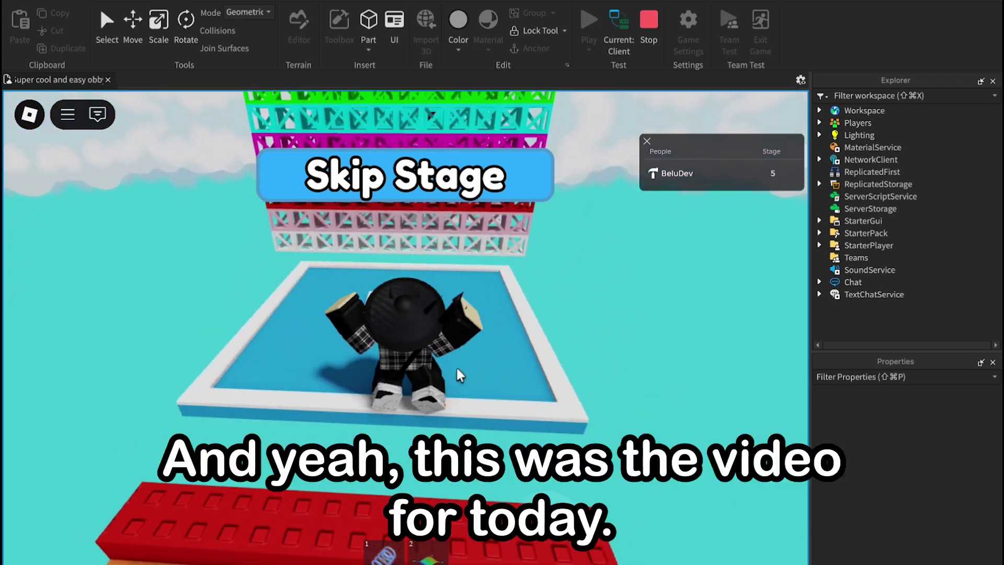